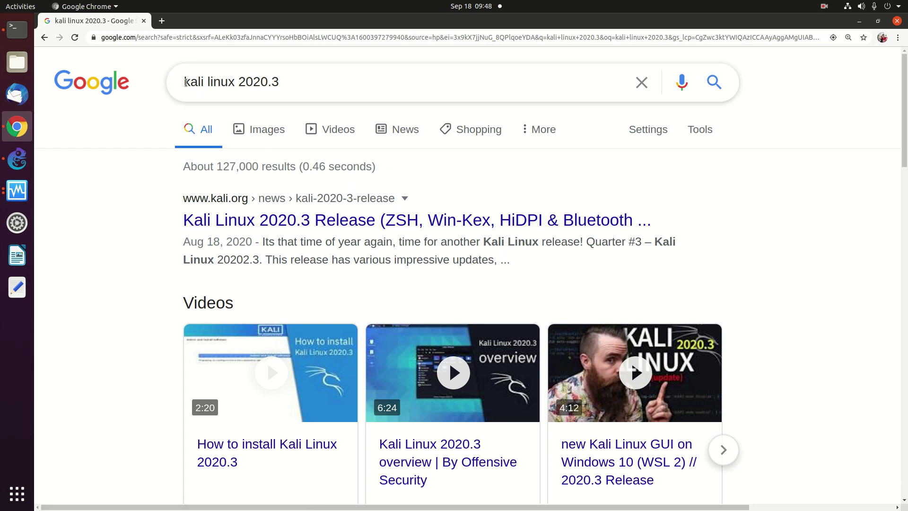
Open the Kali Linux 2020.3 release article, then go to the Download Kali Linux page.
left_click(275, 221)
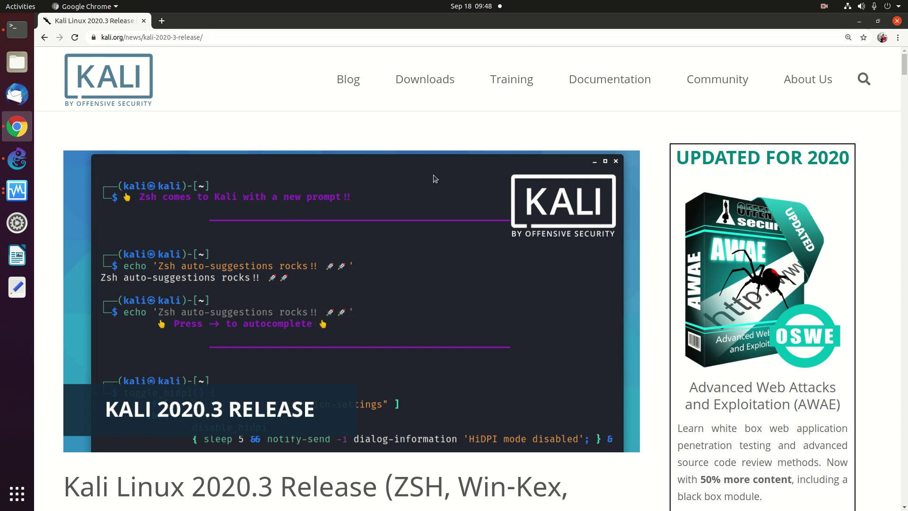
mouse_move(429, 81)
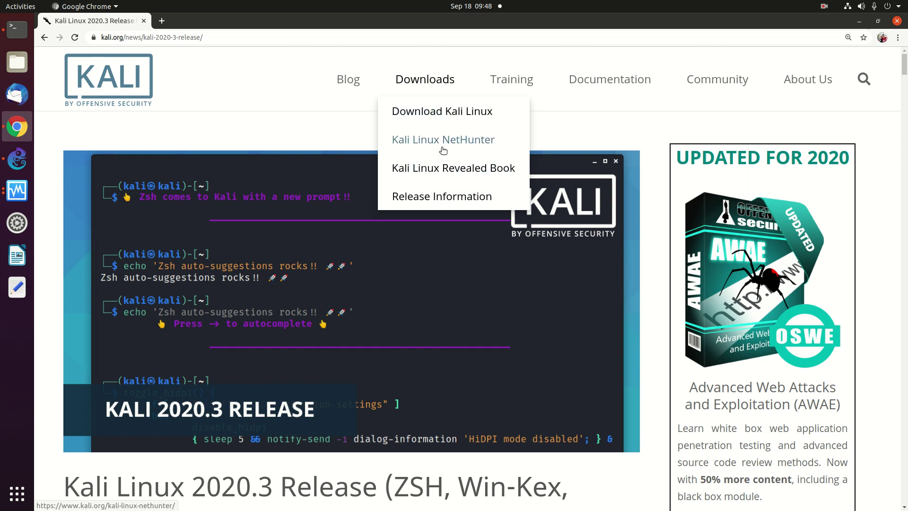
left_click(440, 113)
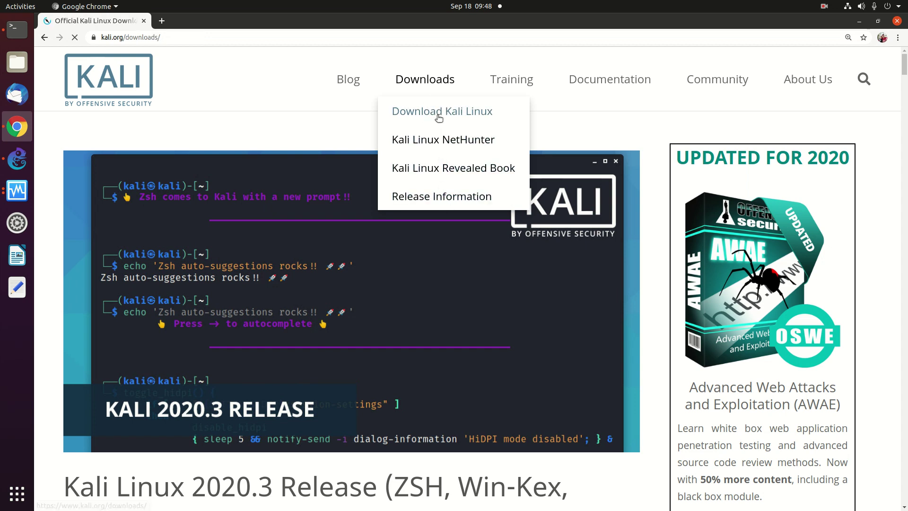
scroll(439, 118, "down", 5)
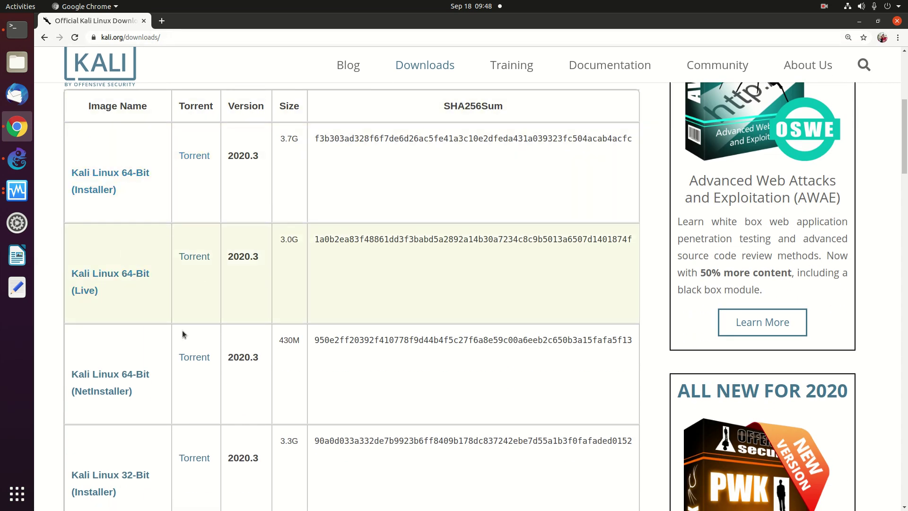
scroll(143, 397, "down", 3)
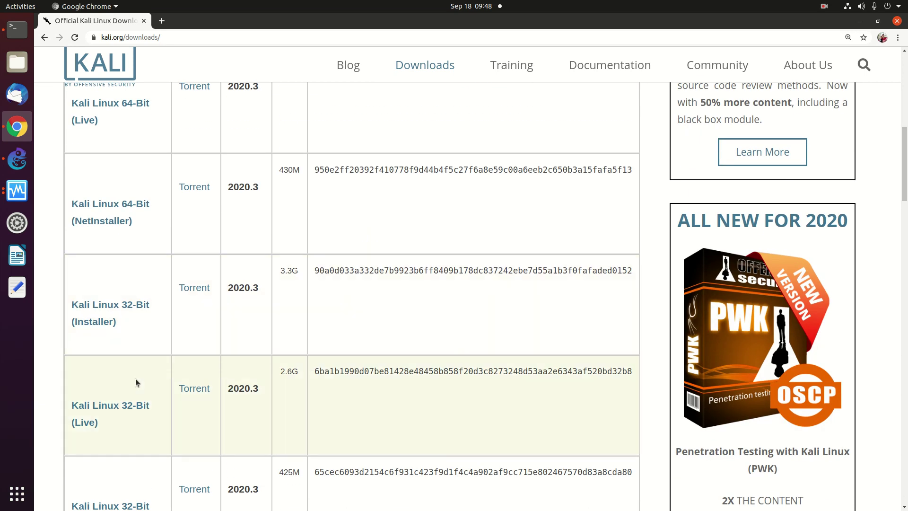
scroll(138, 406, "down", 1)
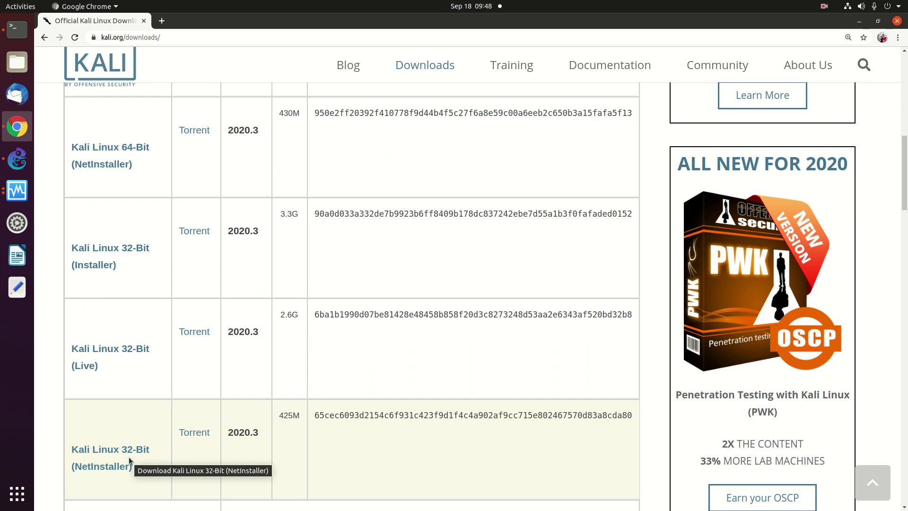
scroll(130, 454, "up", 5)
scroll(144, 363, "up", 3)
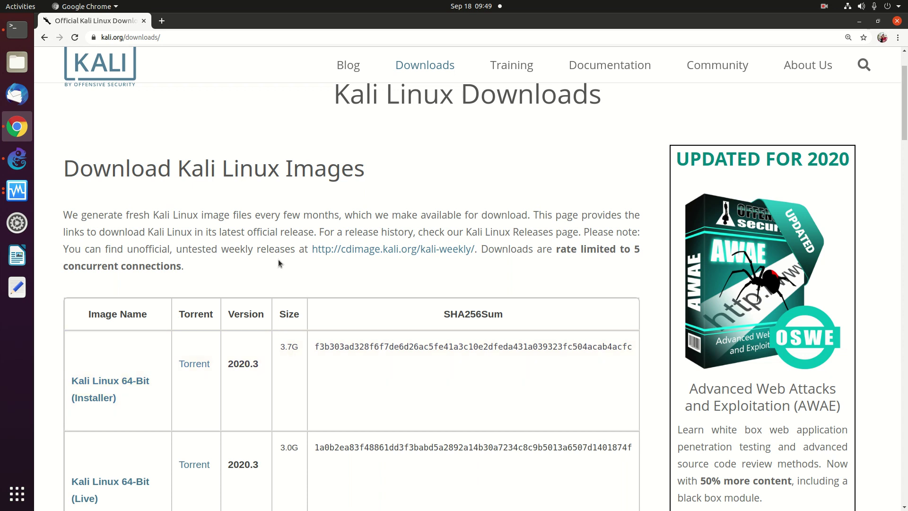
Open Files and browse Other Locations to the computer's root file system.
left_click(18, 62)
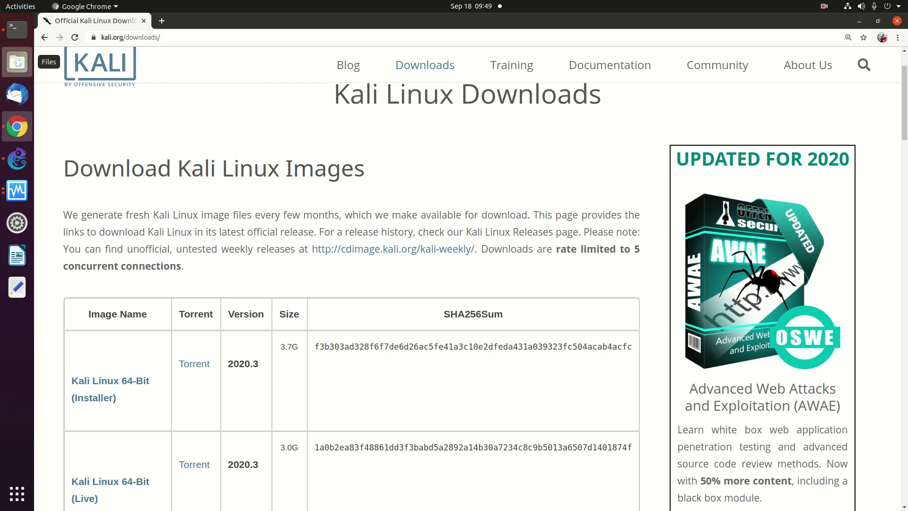
left_click(17, 127)
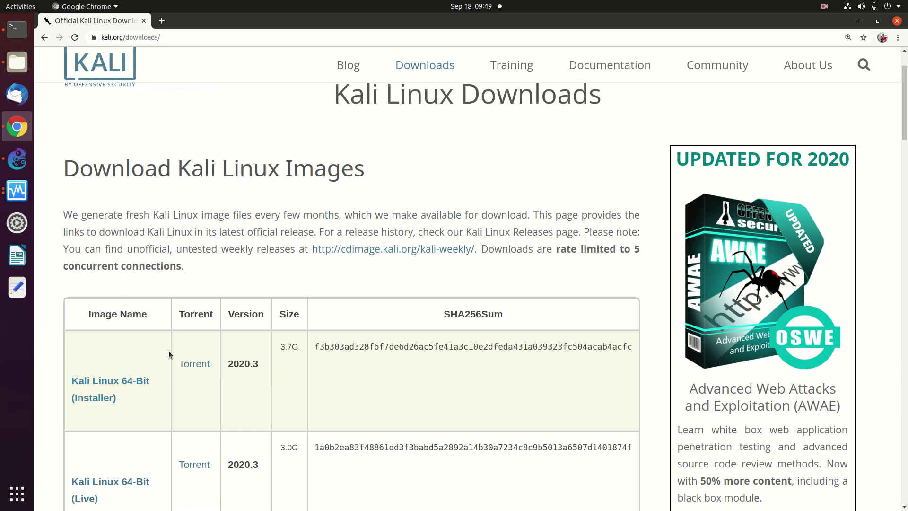
left_click(24, 63)
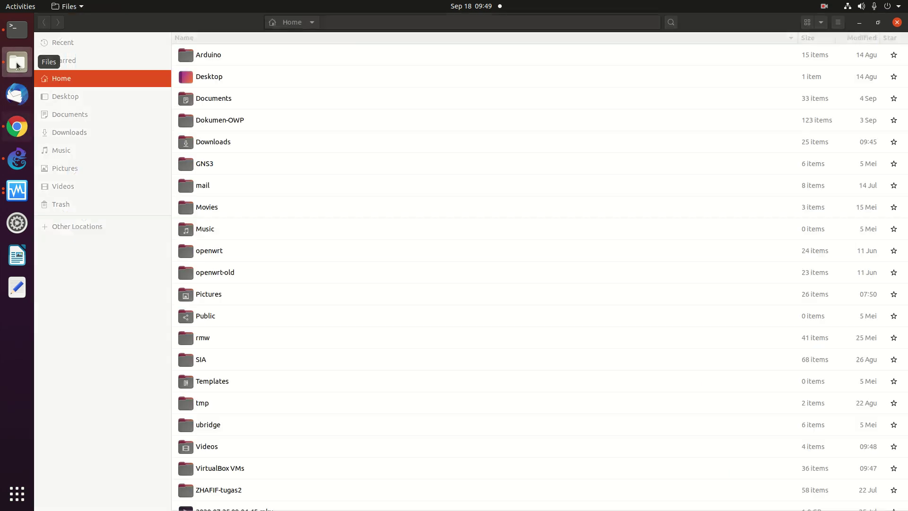
left_click(96, 229)
left_click(220, 66)
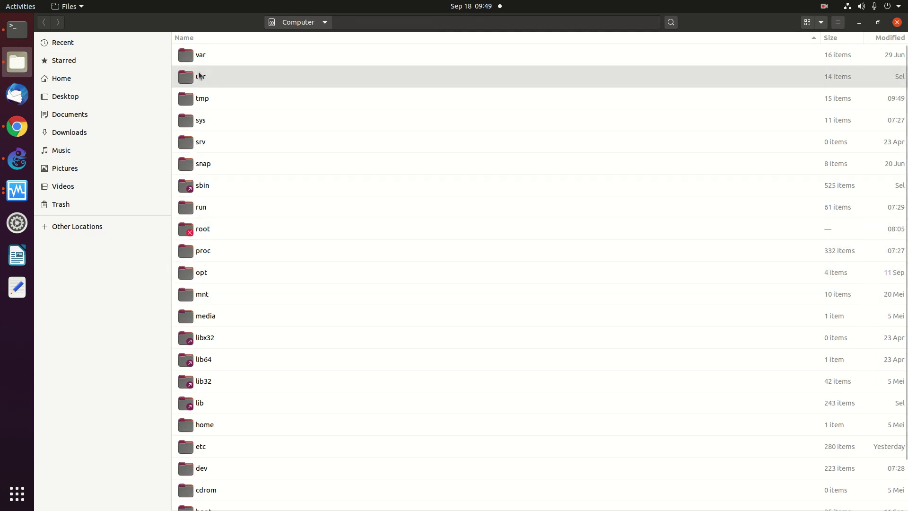
Navigate to /var/data/iso/KALI-2020.3 and open the kali-linux-2020.3-installer-amd64 ISO folder.
double_click(188, 55)
left_click(188, 54)
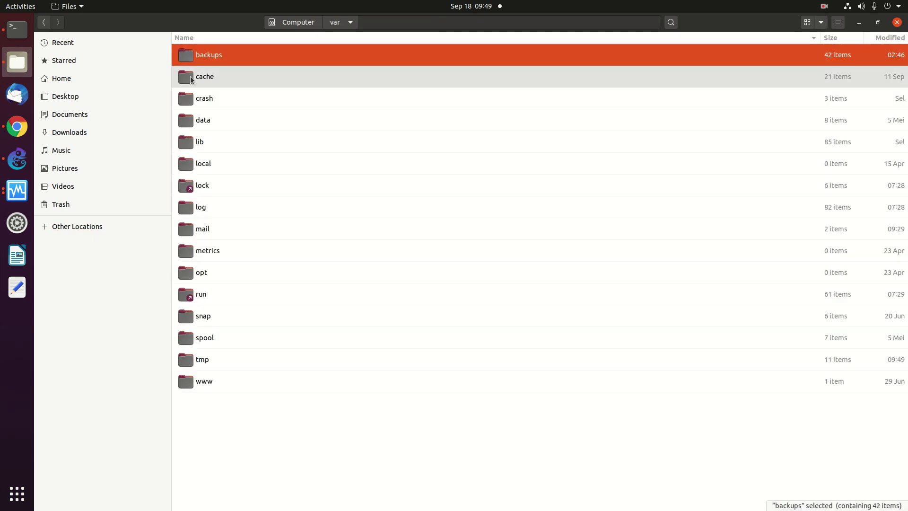
double_click(191, 120)
double_click(201, 76)
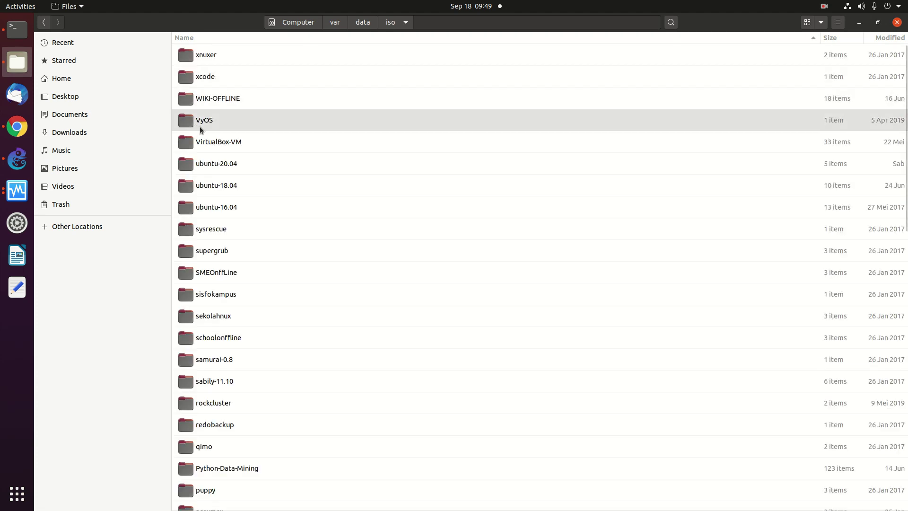
left_click(280, 37)
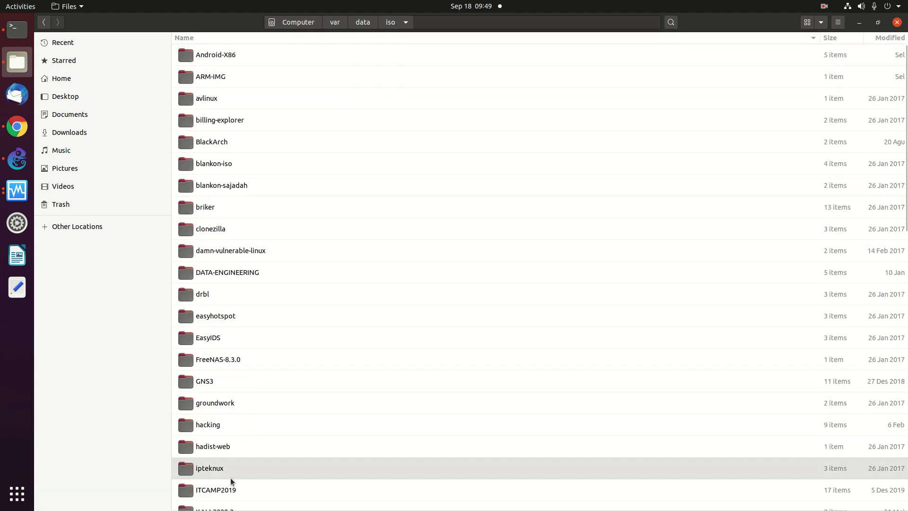
left_click_drag(904, 186, 873, 303)
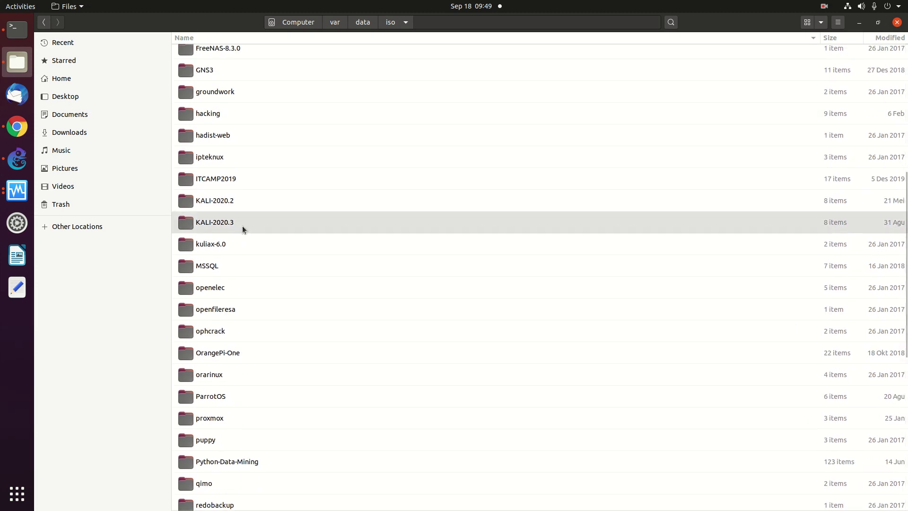
double_click(226, 227)
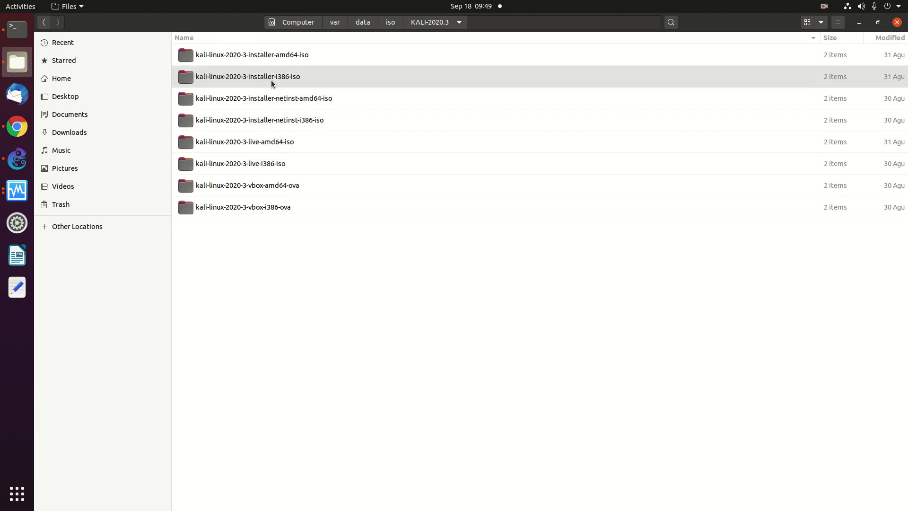
double_click(291, 61)
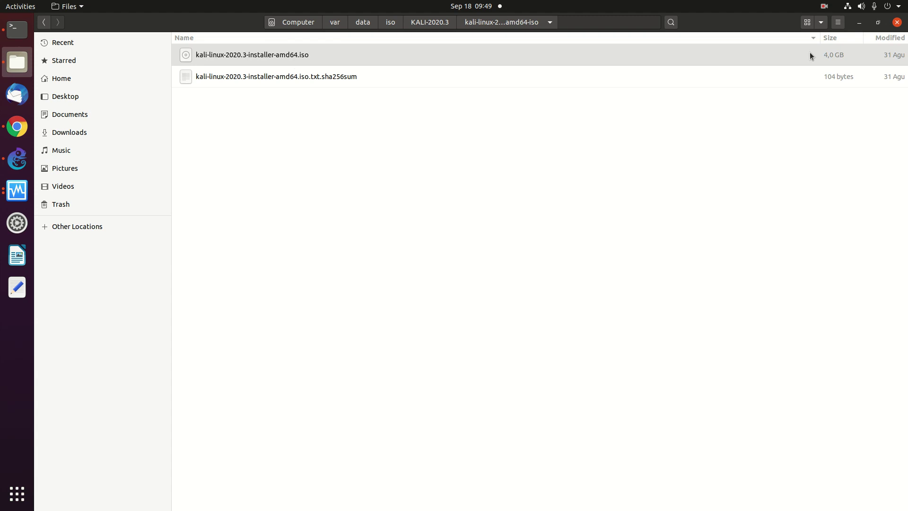
left_click(11, 199)
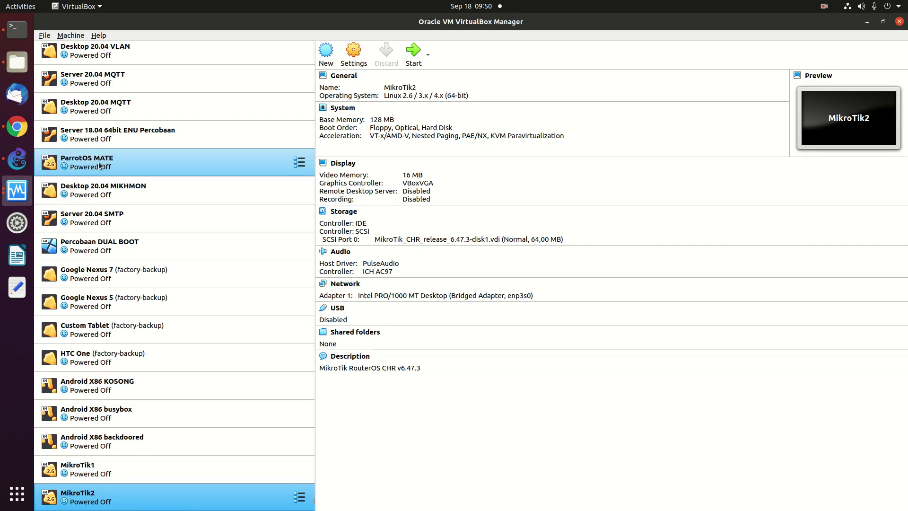
Look through the File menu, then start a new virtual machine with New.
left_click(47, 35)
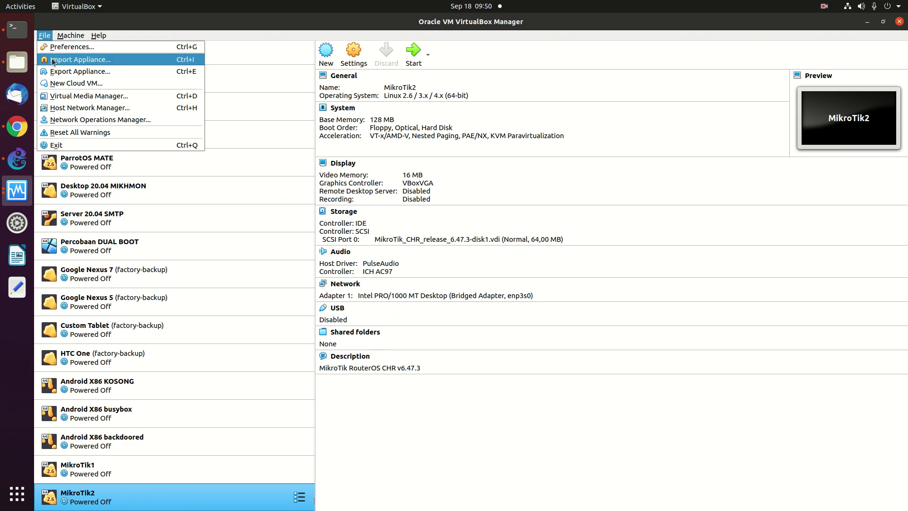
left_click(331, 54)
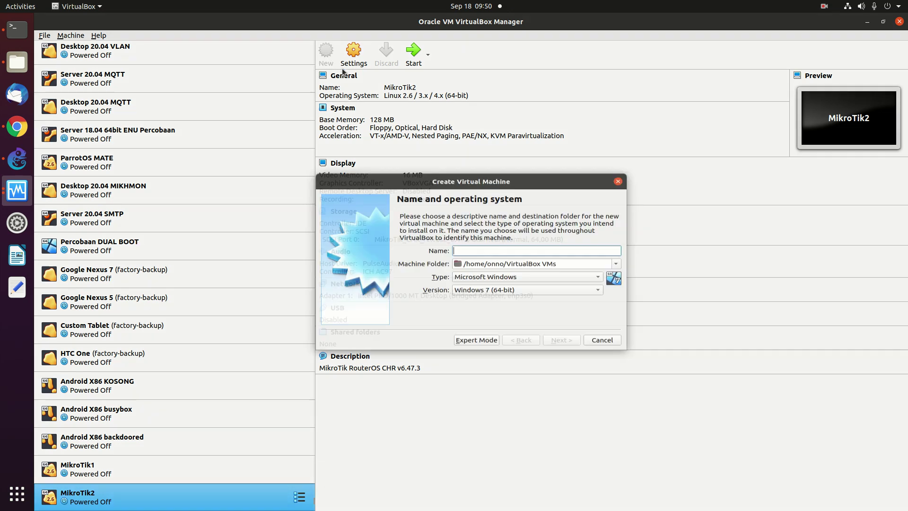
Name the new machine 'KALI 2020.3 GNOME KOSONG'.
type("K")
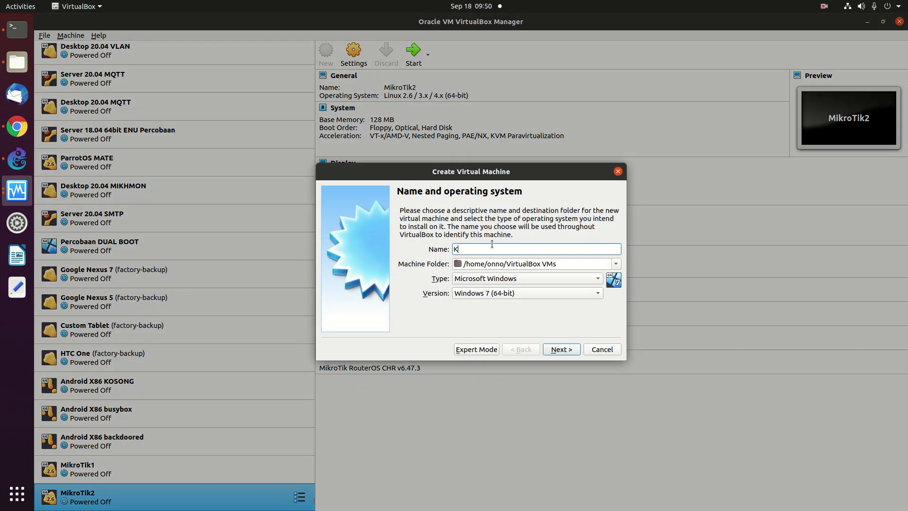
type("ALI 2020.3 KOSONG")
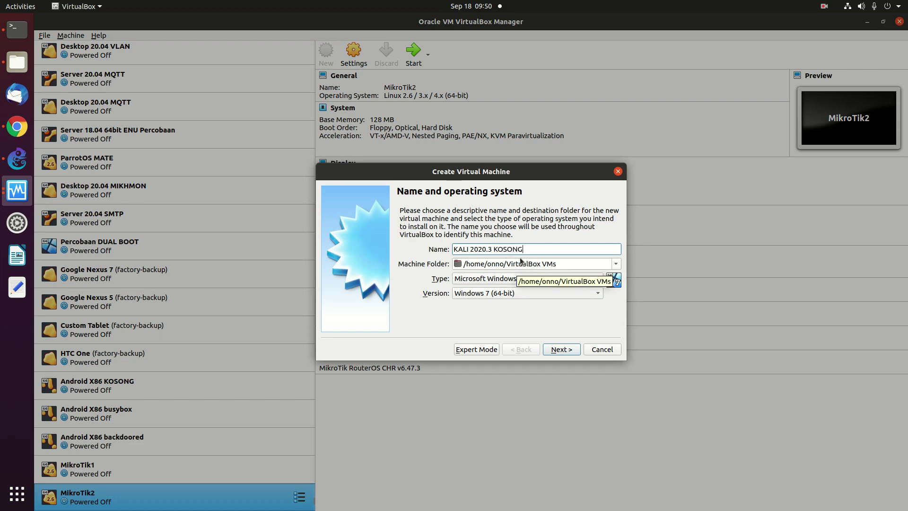
key("BackSpace")
key("BackSpace")
key("BackSpace")
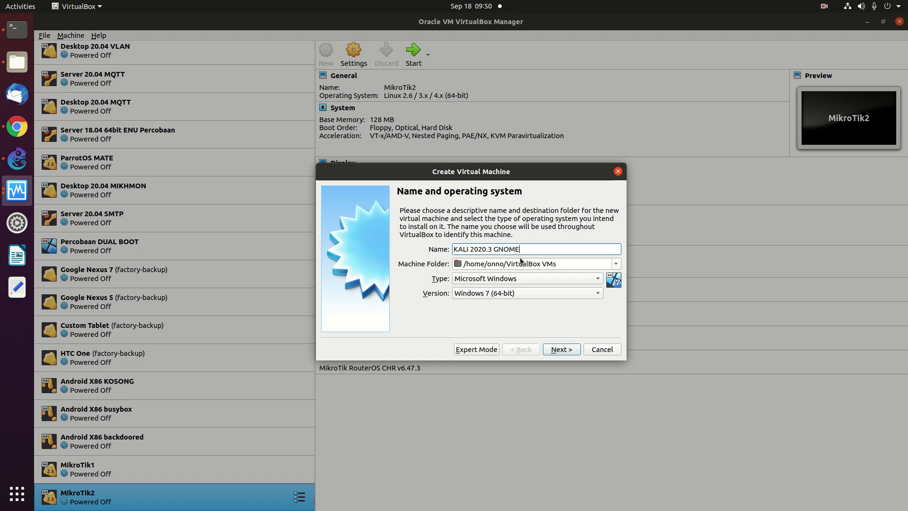
type("NG")
Set type Linux and version Linux 2.6 / 3.x / 4.x (64-bit), then continue.
left_click(518, 280)
left_click(507, 292)
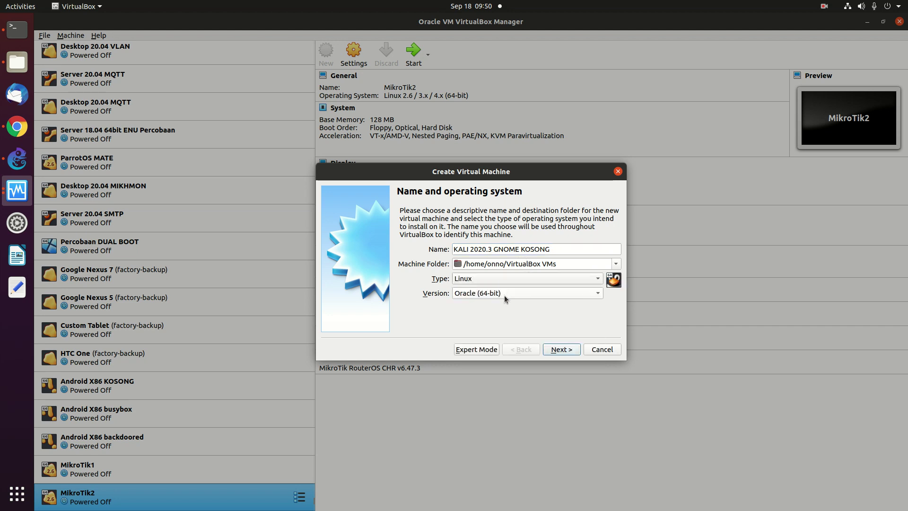
left_click(504, 294)
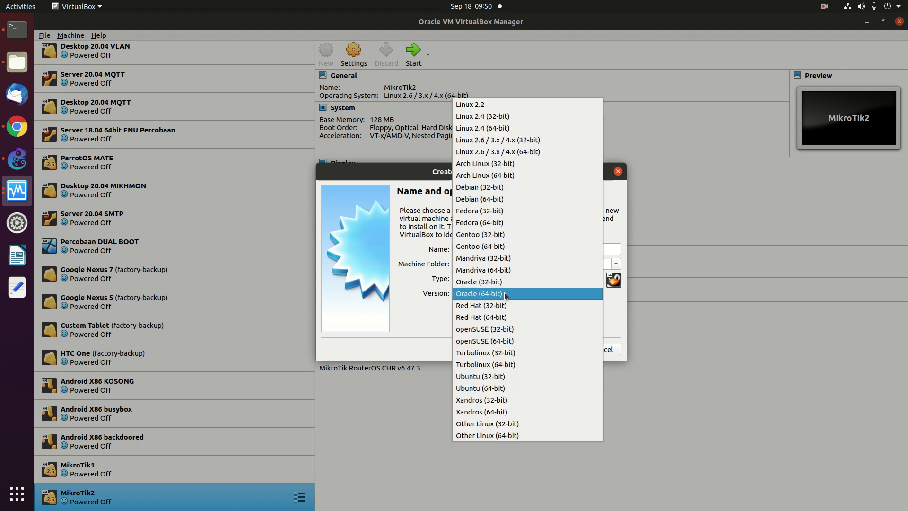
left_click(493, 154)
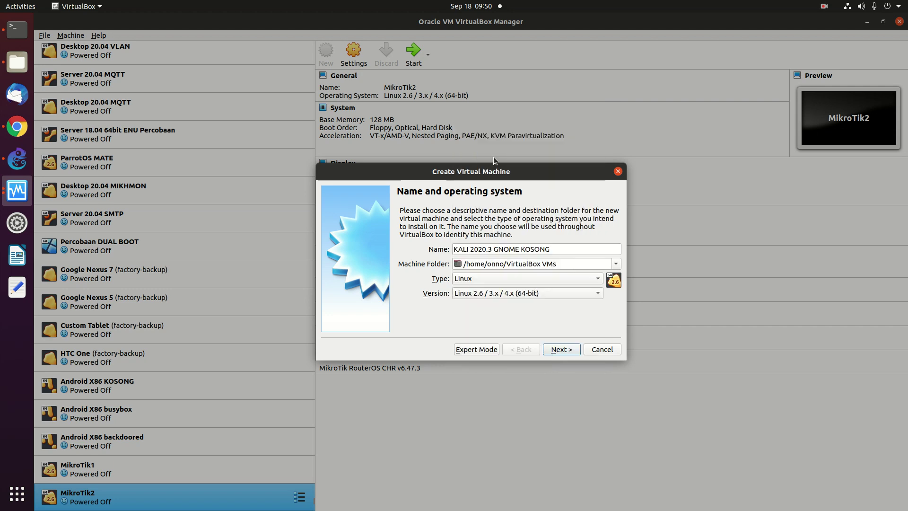
left_click(501, 296)
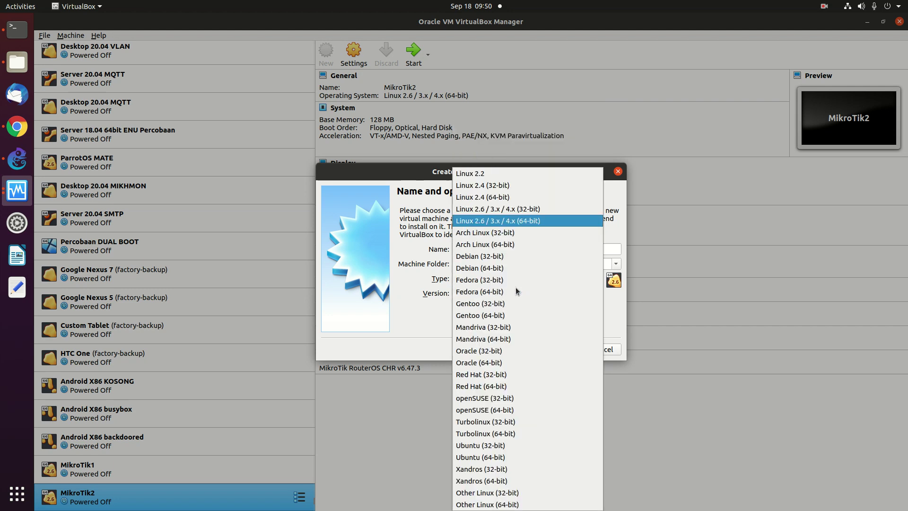
left_click(525, 223)
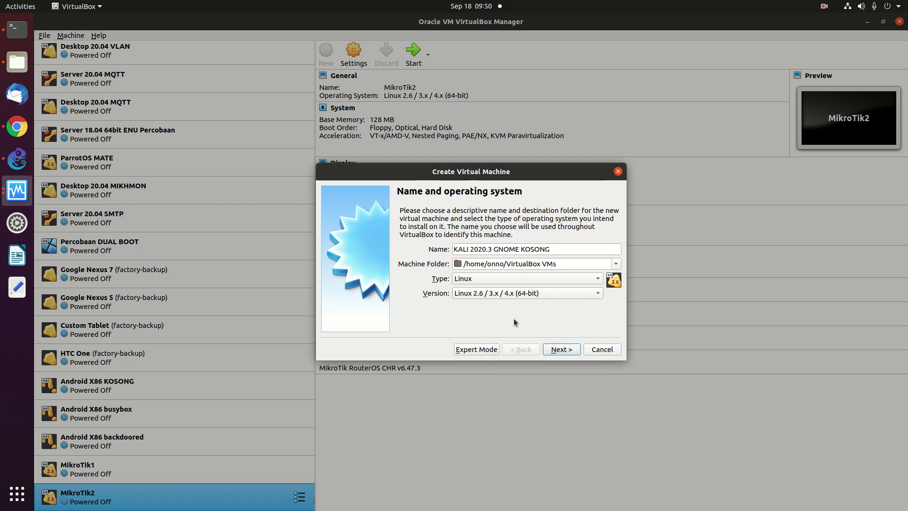
left_click(562, 350)
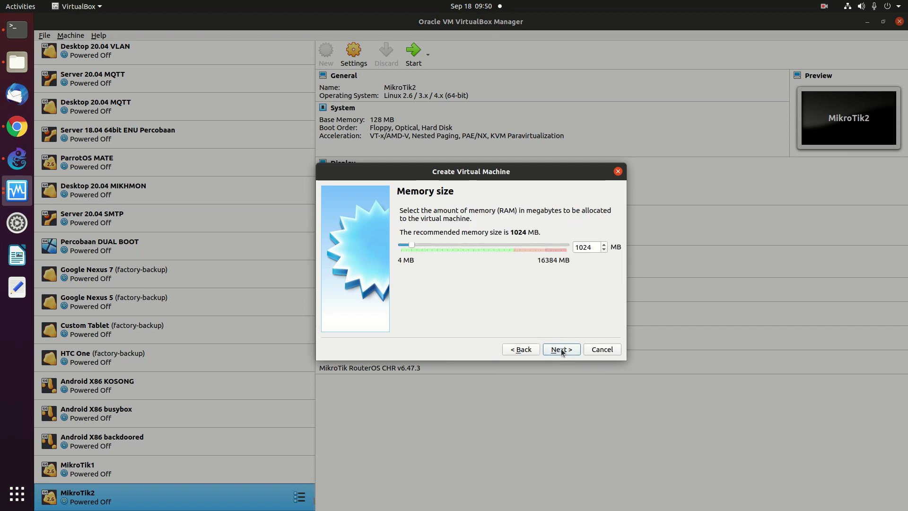
Raise the machine's memory to 4096 MB.
left_click(460, 243)
left_click(461, 244)
left_click(562, 350)
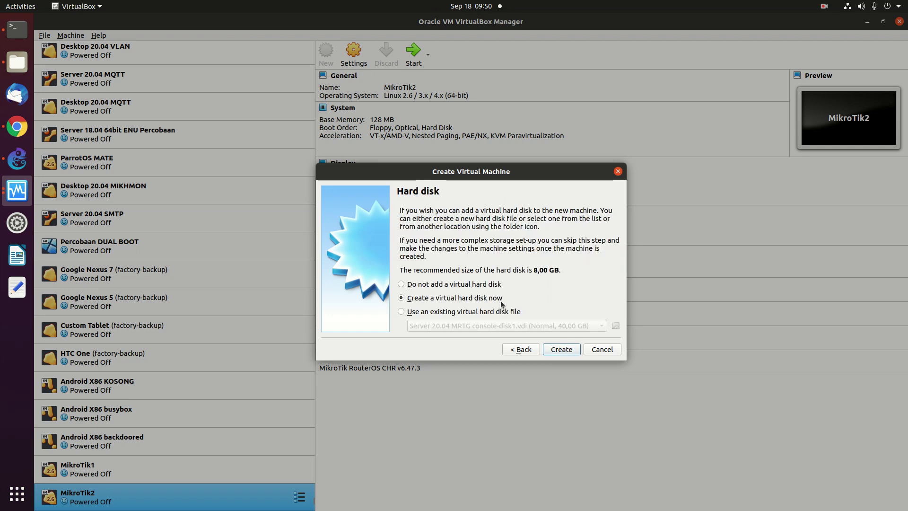
Create a dynamically allocated 32 GB VDI hard disk and finish the machine.
left_click(565, 350)
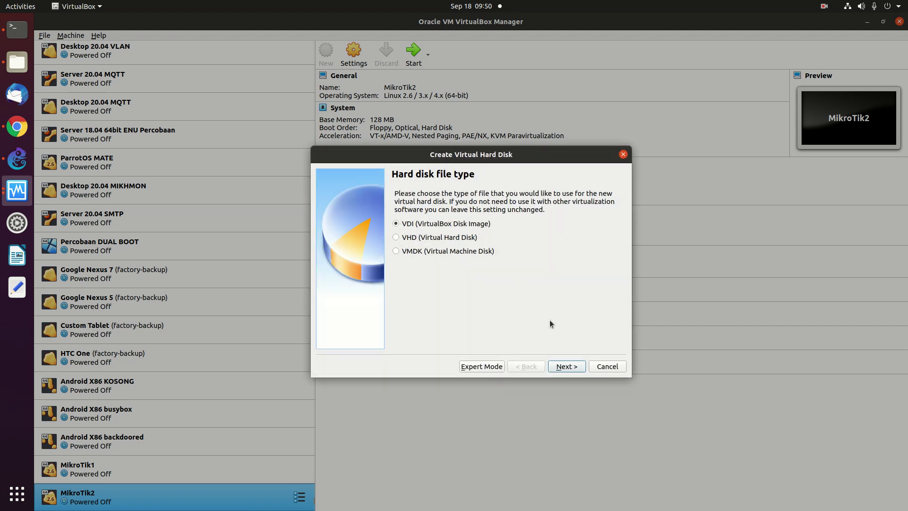
left_click(565, 366)
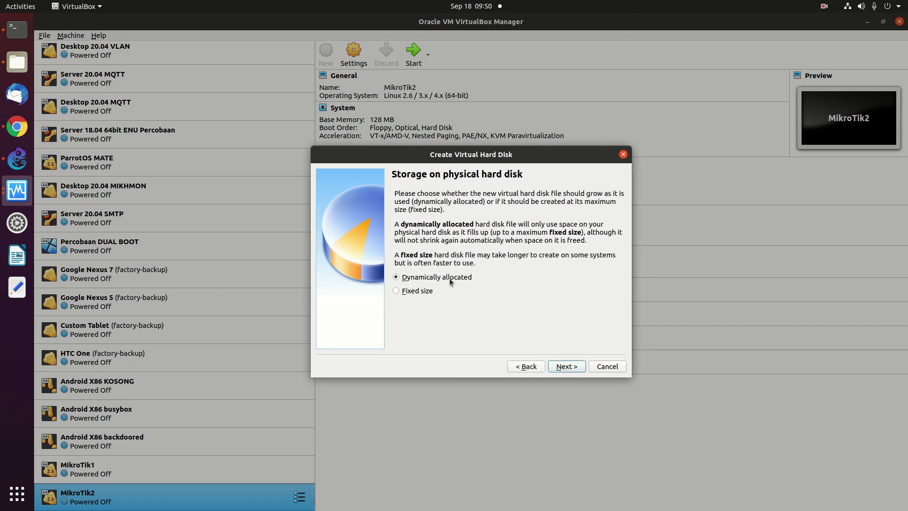
left_click(564, 366)
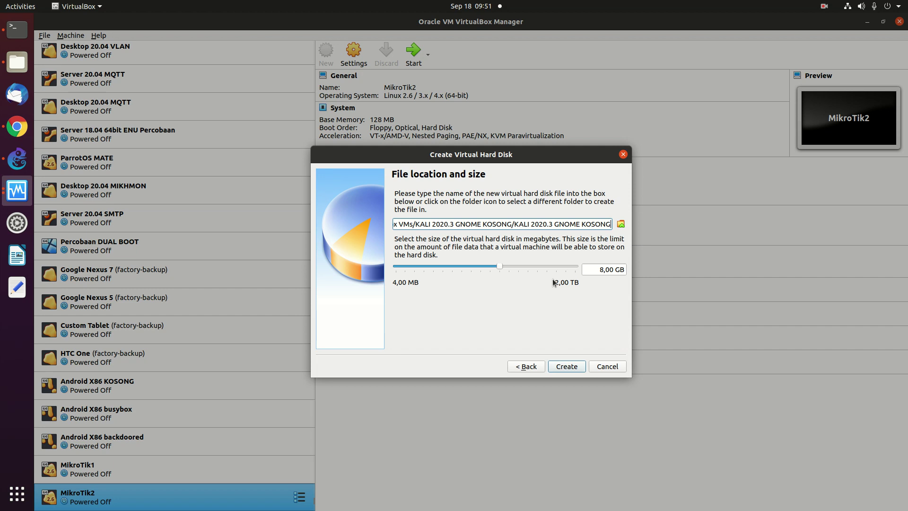
left_click(541, 266)
left_click(541, 265)
left_click(574, 368)
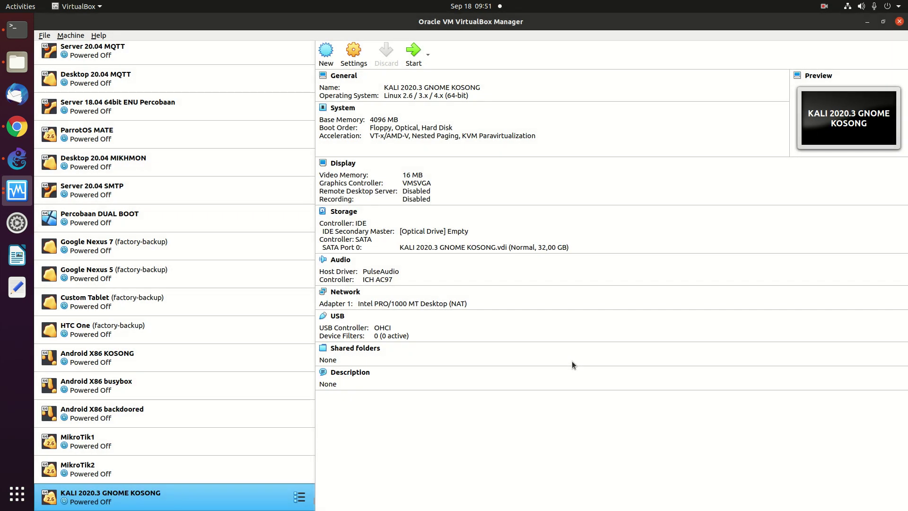
In the KALI machine's Settings, remove 'GNOME' from the name and show Storage.
right_click(126, 494)
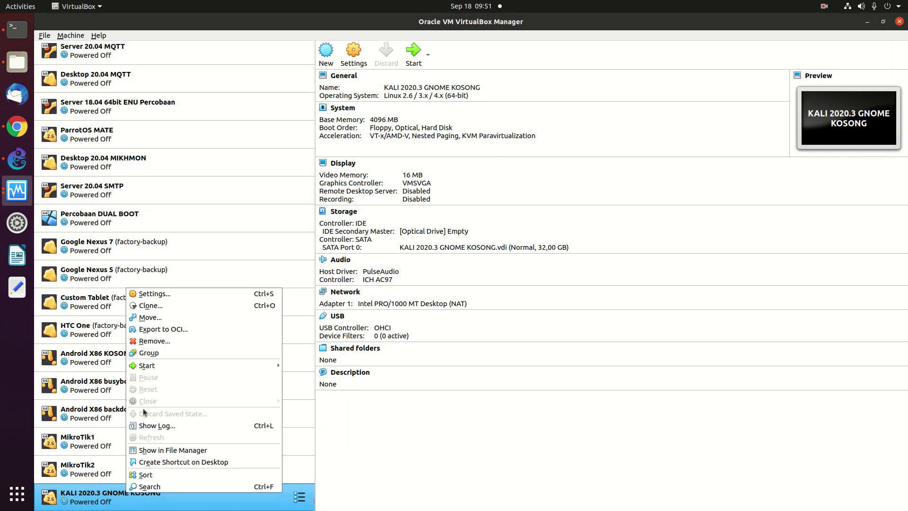
left_click(153, 297)
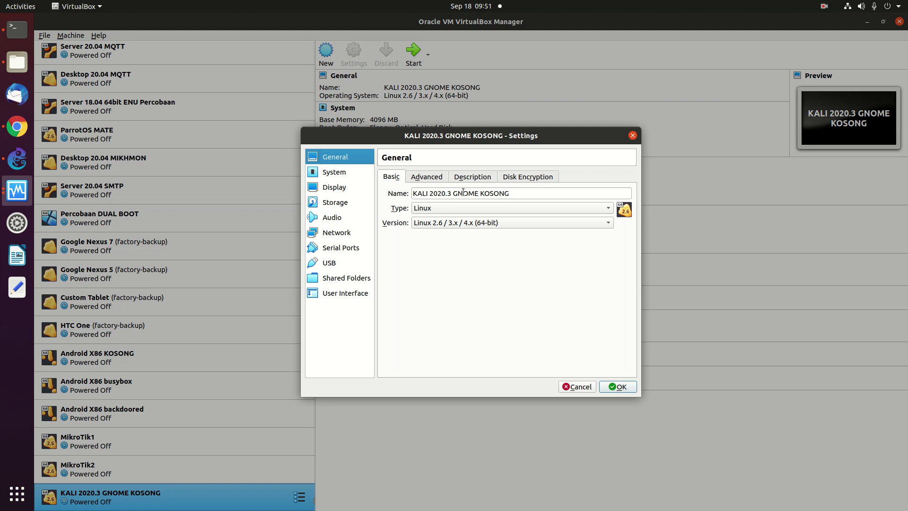
left_click(501, 195)
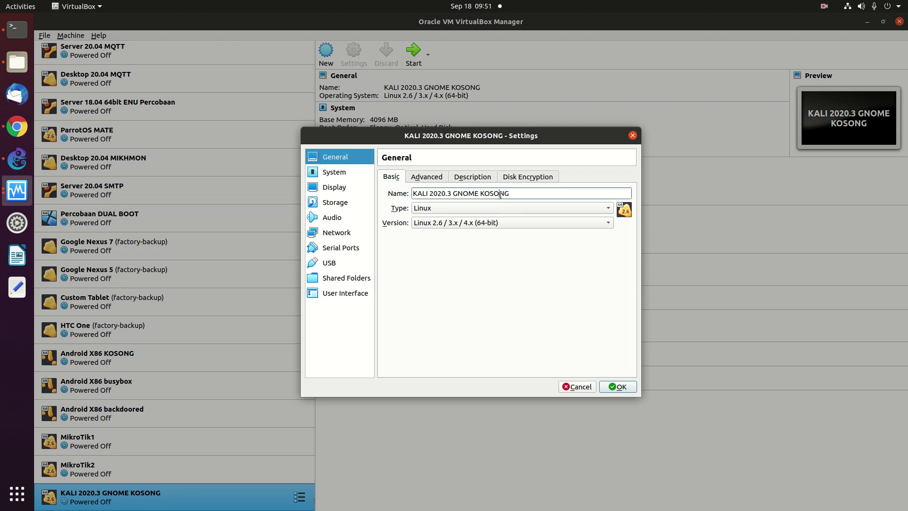
key("BackSpace")
key("BackSpace")
key("BackSpace")
key("BackSpace")
key("BackSpace")
key("BackSpace")
left_click(337, 203)
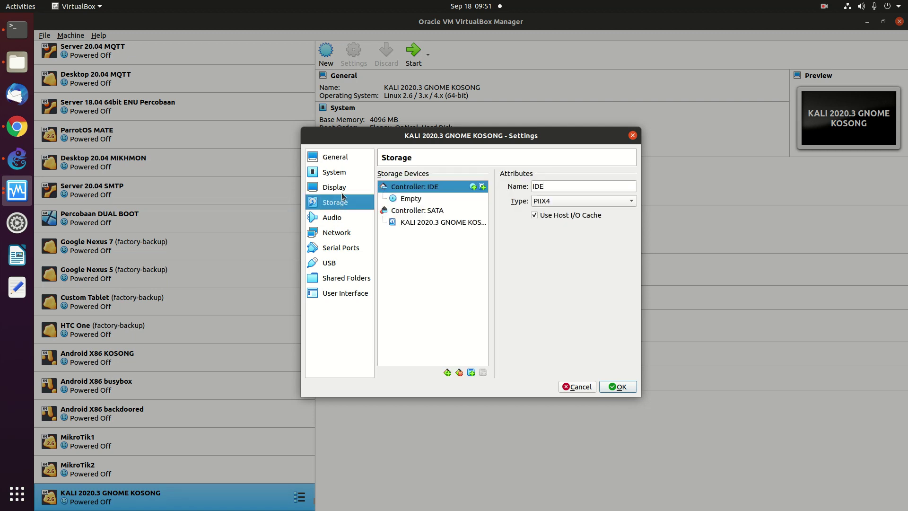
Select the empty IDE optical drive and browse for a disc image from the root folder.
left_click(404, 201)
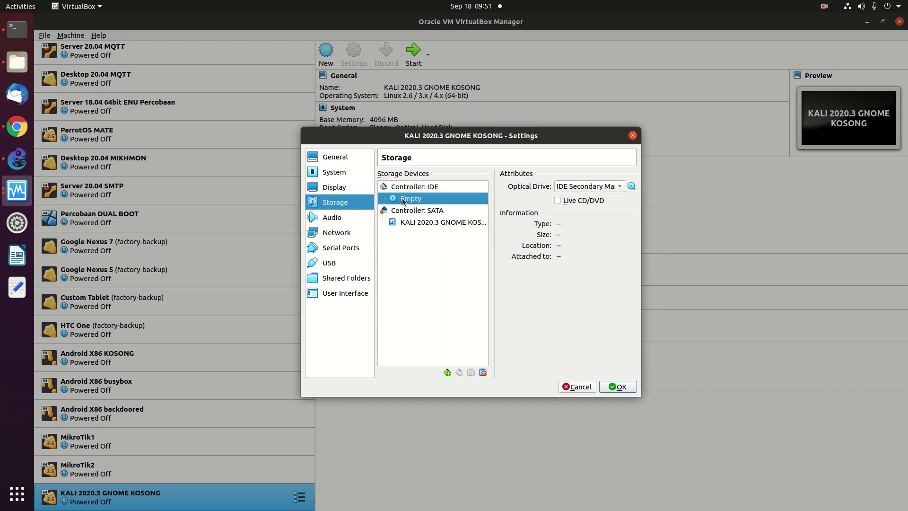
left_click(632, 187)
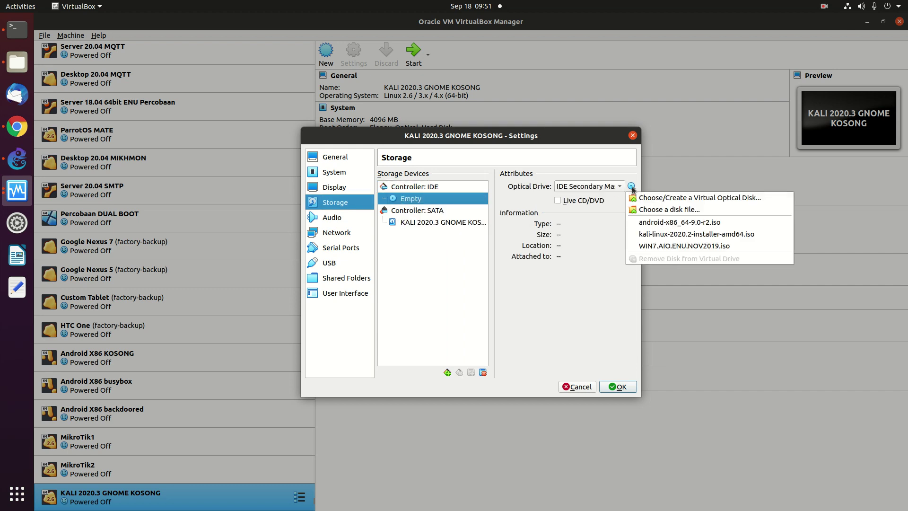
left_click(648, 210)
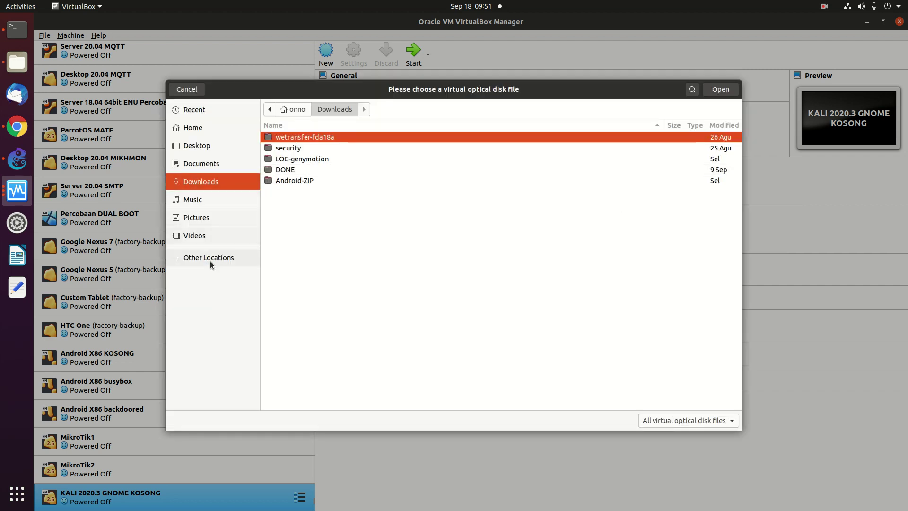
left_click(209, 258)
left_click(308, 129)
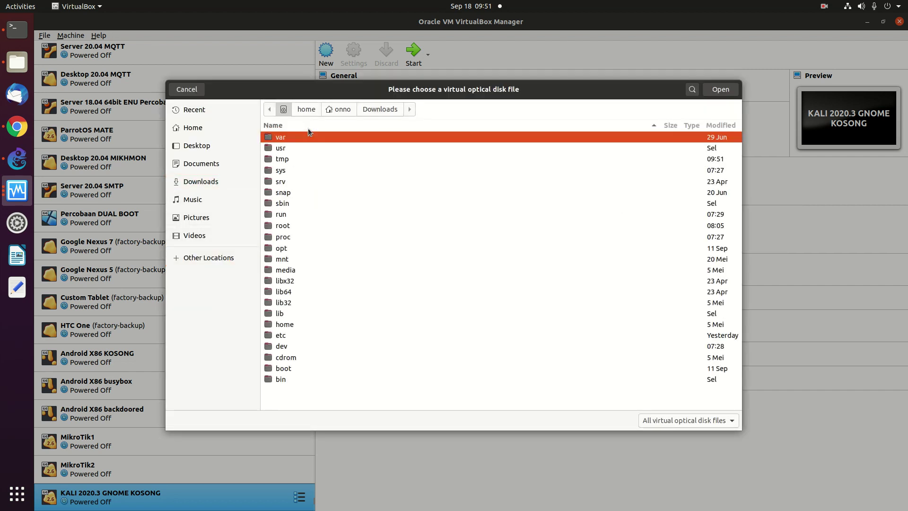
Insert kali-linux-2020.3-installer-amd64.iso from /var/data/iso/KALI-2020.3 into the drive.
double_click(294, 137)
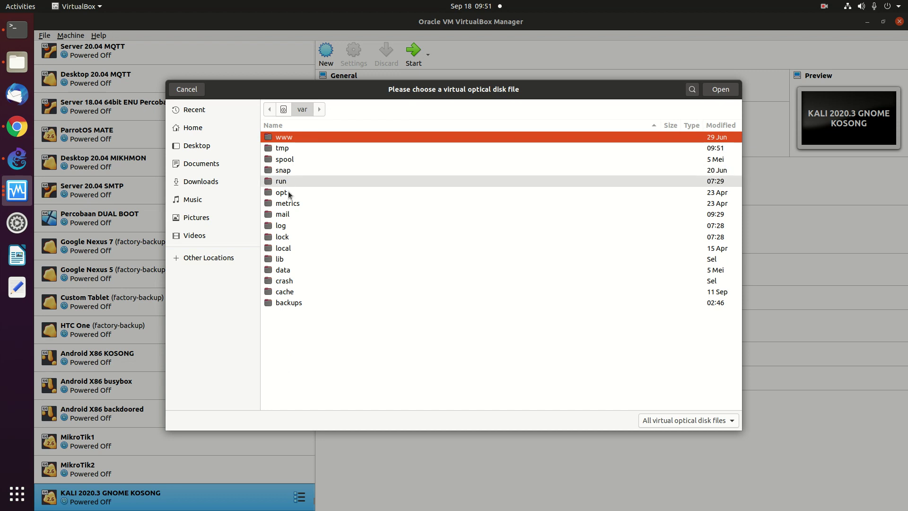
double_click(283, 270)
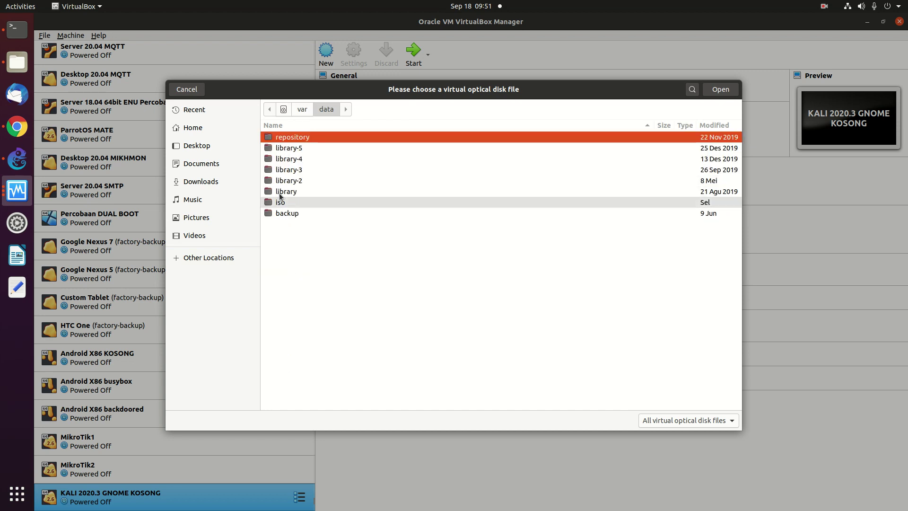
double_click(280, 203)
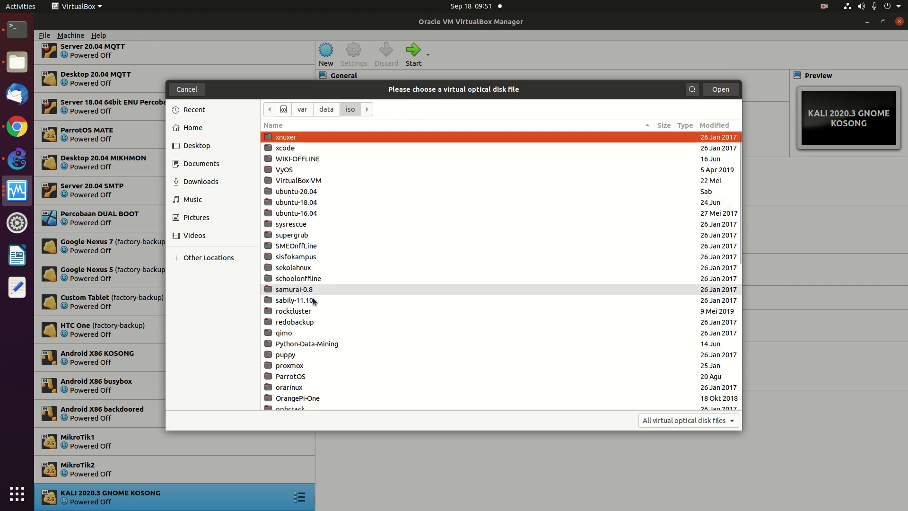
left_click(312, 344)
key("Down")
key("Down")
key("Down")
key("Down")
key("Down")
key("Down")
key("Down")
key("Down")
key("Down")
key("Down")
key("Down")
key("Down")
key("Down")
key("Down")
key("Down")
key("Down")
key("Down")
key("Down")
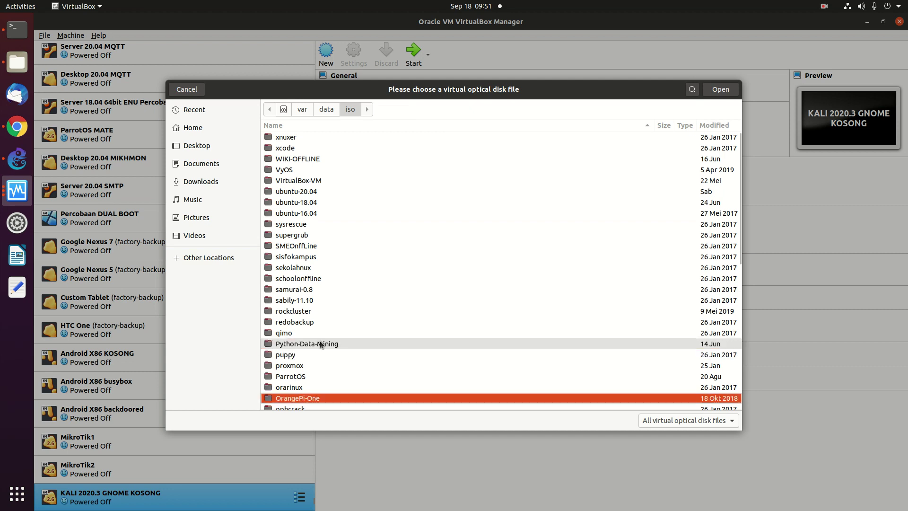
key("Up")
key("Up")
key("Up")
key("Up")
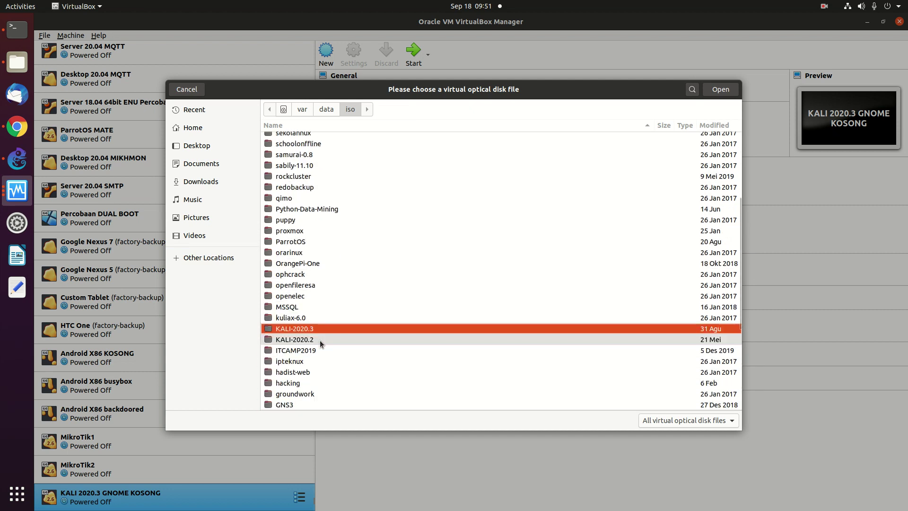
key("Return")
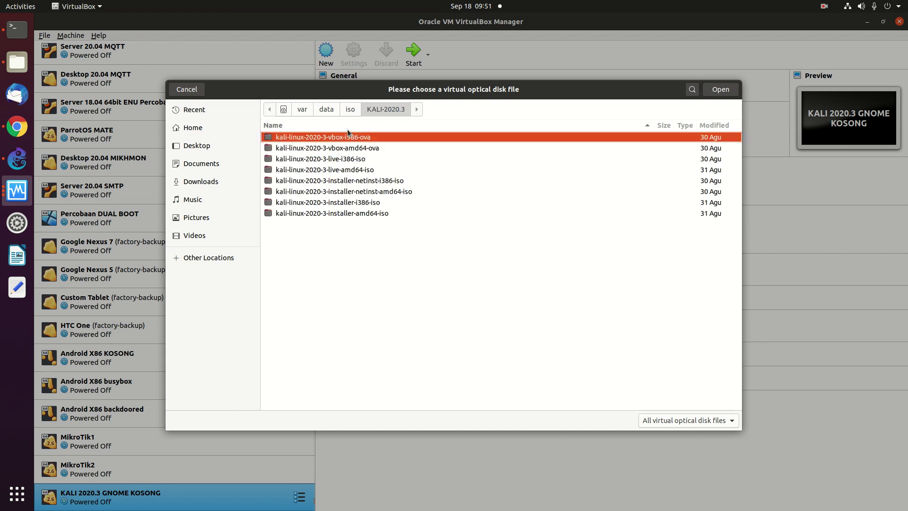
double_click(373, 214)
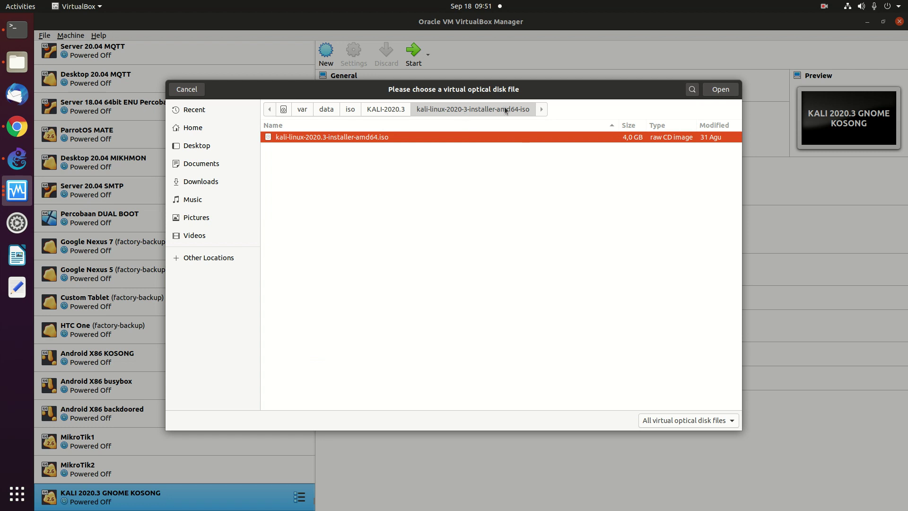
left_click(711, 92)
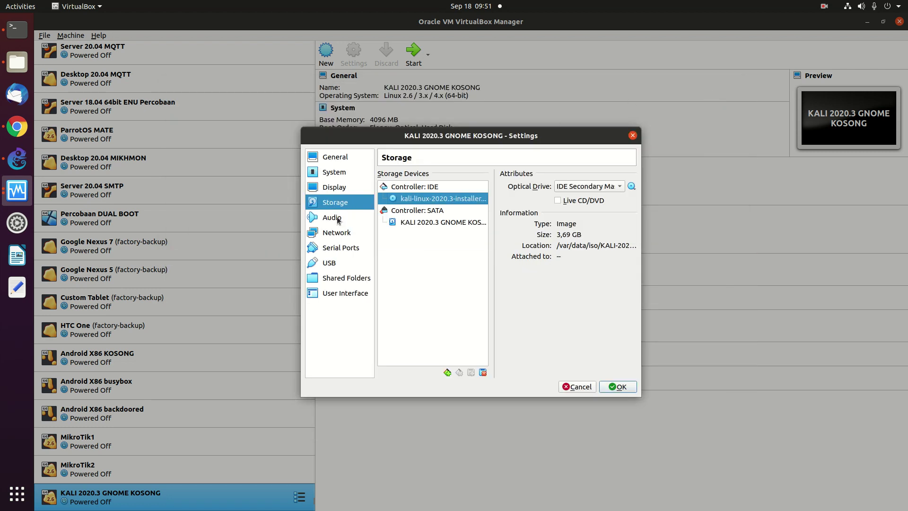
Bridge network adapter 1 to enp3s0, glance at Serial Ports, and save with OK.
left_click(341, 234)
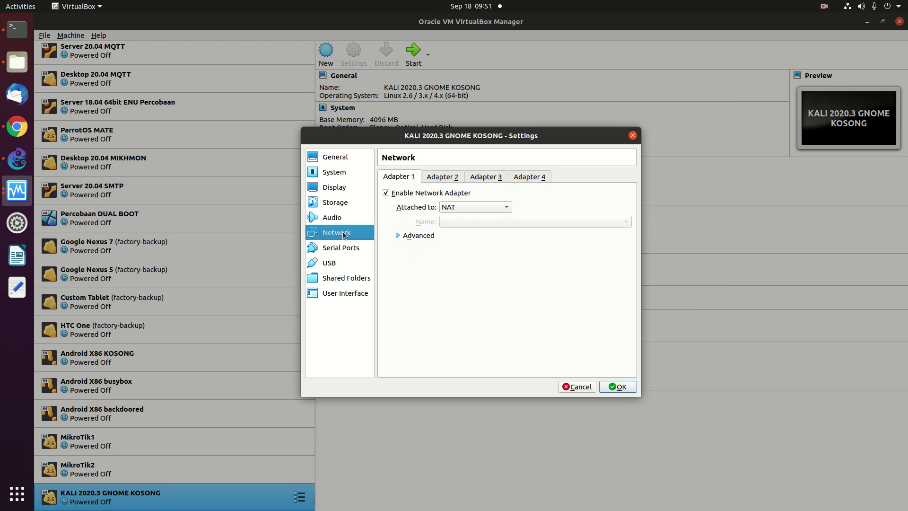
left_click(467, 208)
left_click(467, 220)
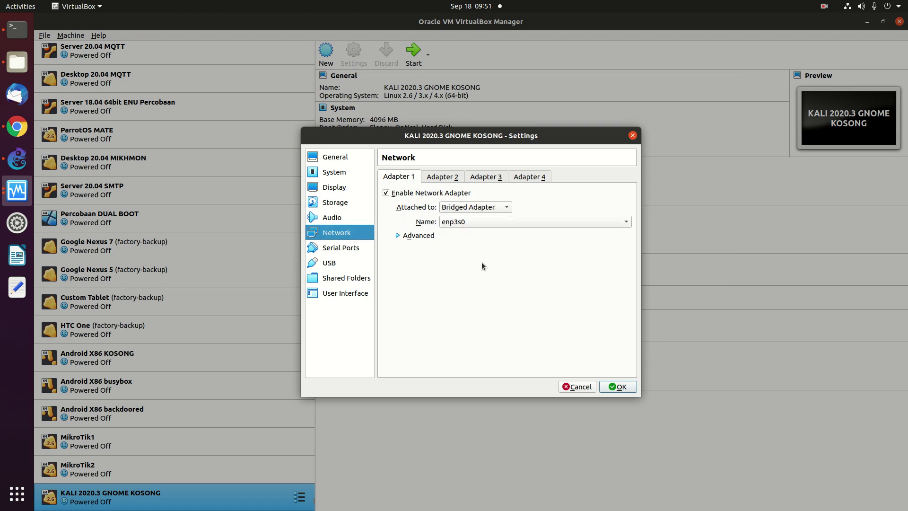
left_click(398, 235)
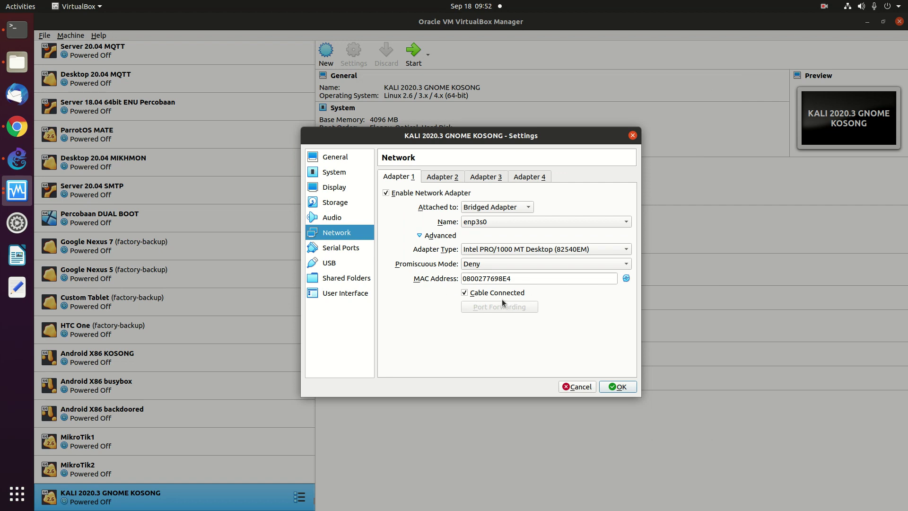
left_click(352, 251)
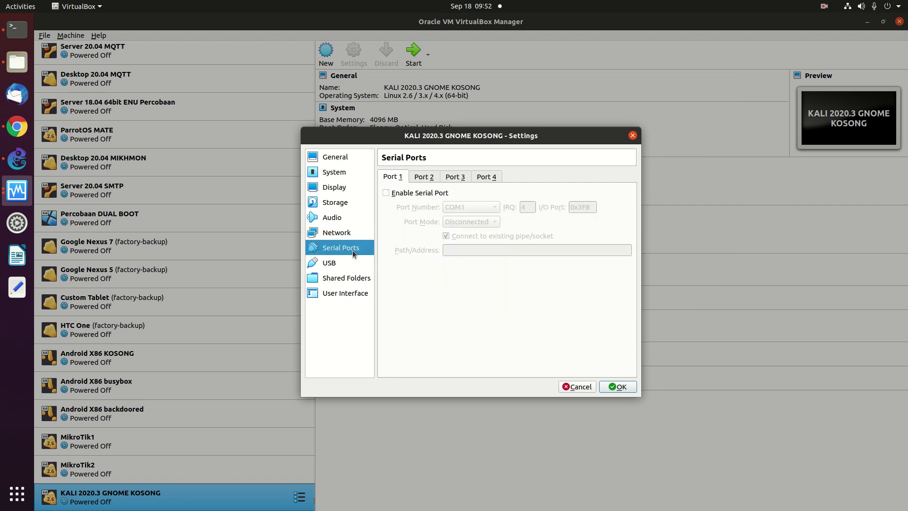
left_click(616, 387)
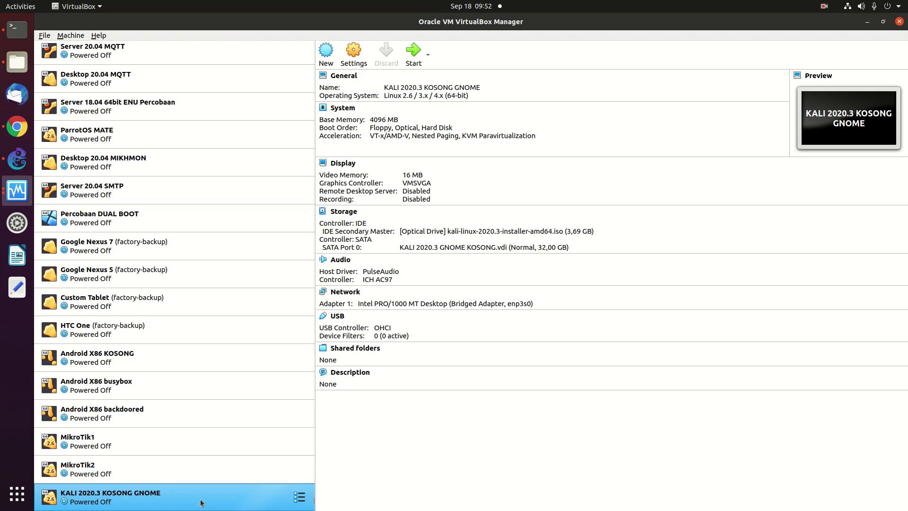
Headless-start the Kali VM using kali-linux-2020.3-installer-amd64.iso as the start-up disk.
right_click(203, 501)
mouse_move(232, 374)
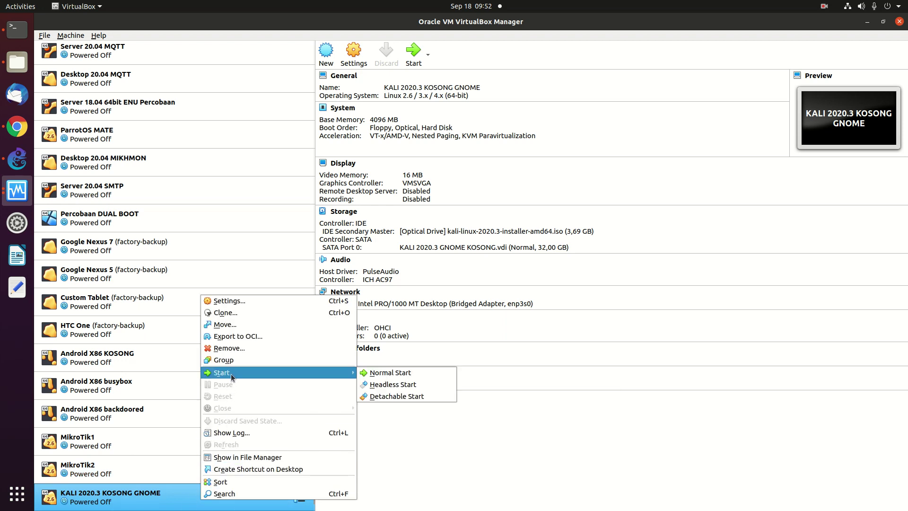
left_click(374, 384)
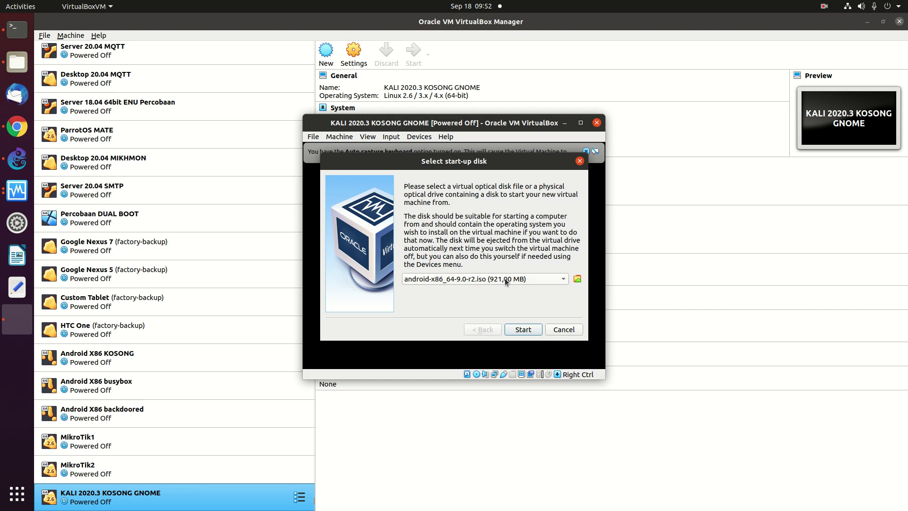
left_click(471, 280)
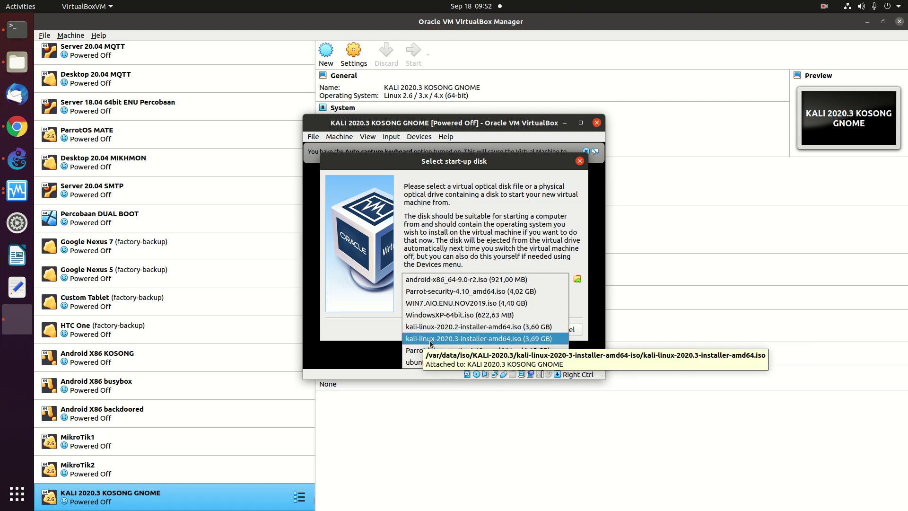
left_click(488, 339)
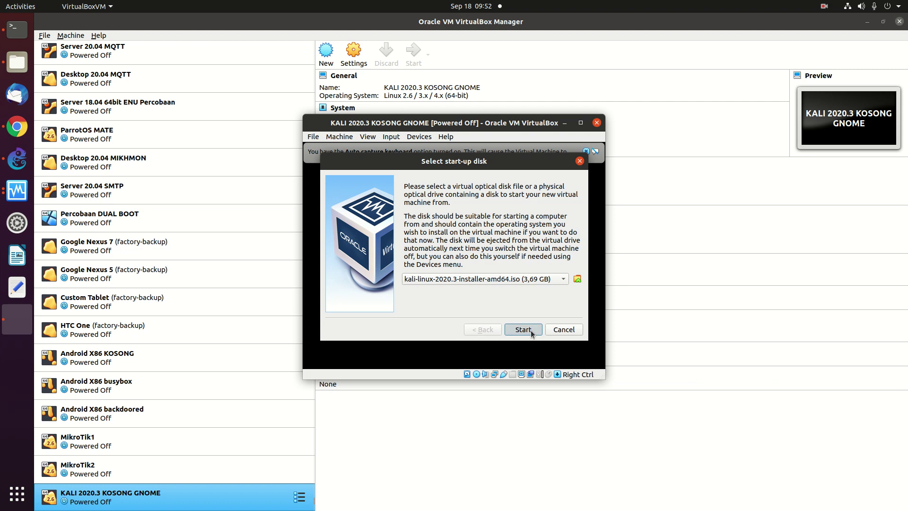
left_click(524, 330)
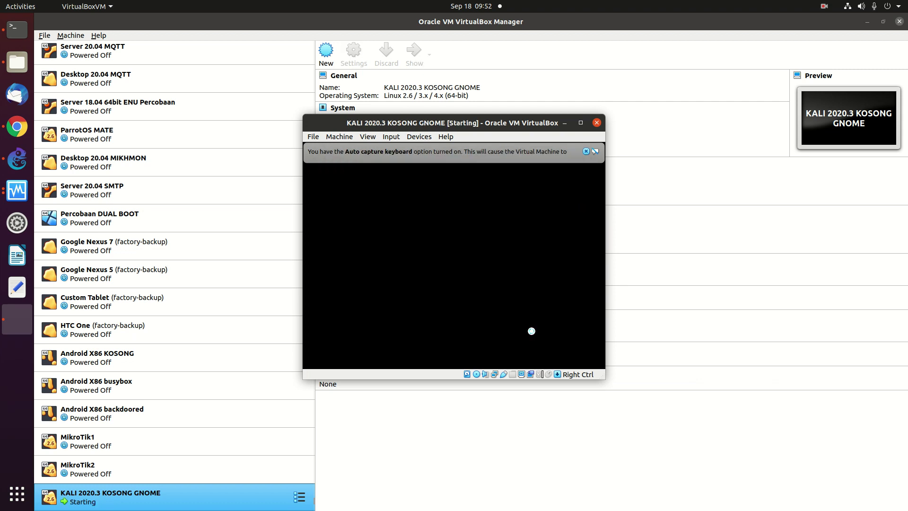
Maximize the VM window, launch the text-mode Install, and choose English.
left_click(581, 123)
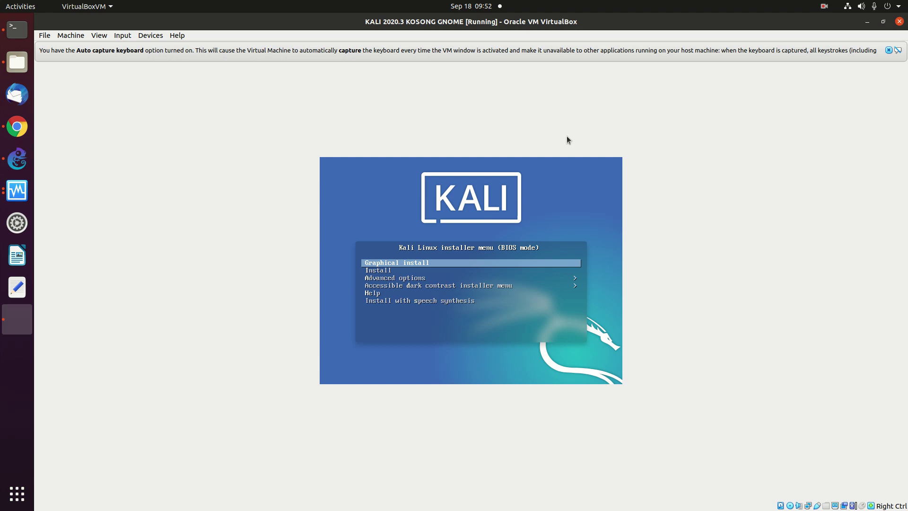
key("Down")
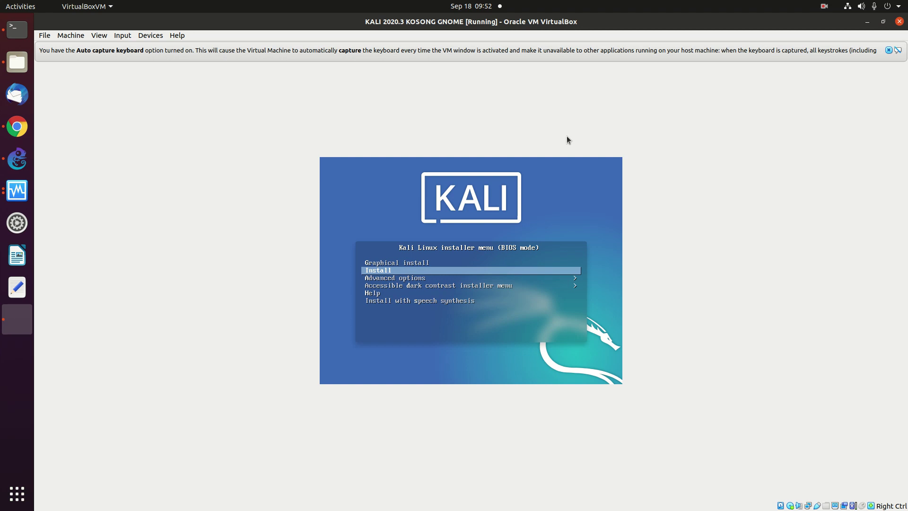
key("Return")
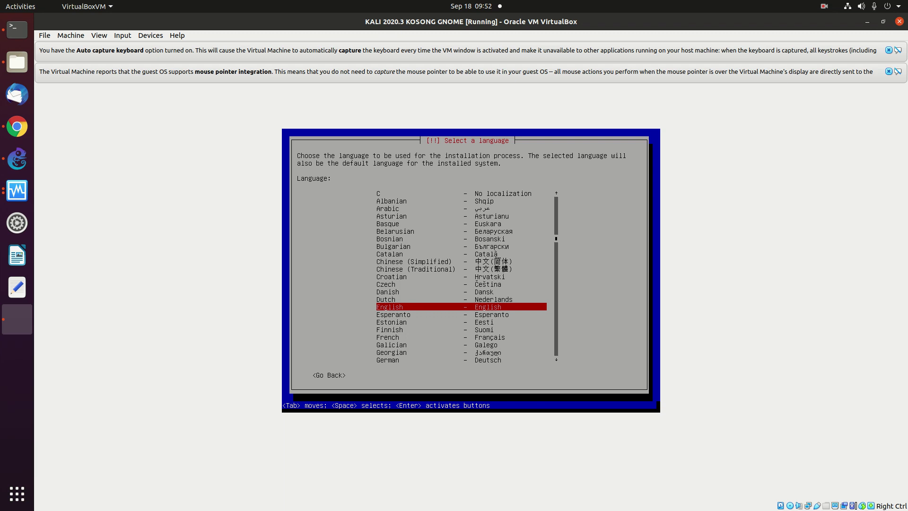
key("Return")
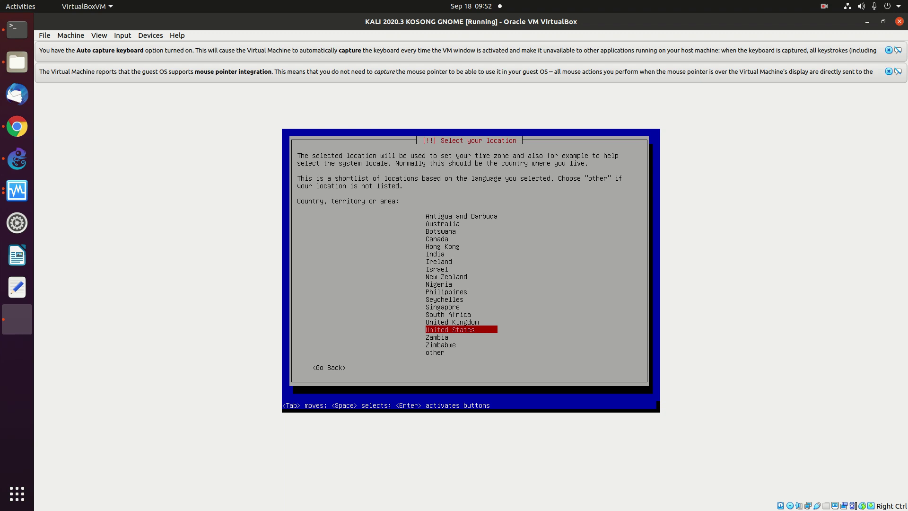
Set location Asia > Indonesia, locale United States, and the American English keymap.
key("Down")
key("Down")
key("Down")
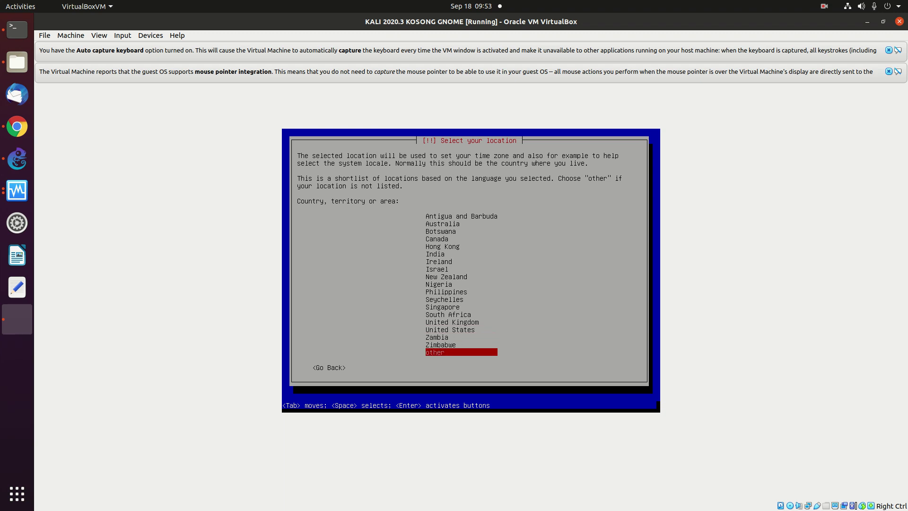
key("Return")
key("Up")
key("Up")
key("Up")
key("Up")
key("Up")
key("Up")
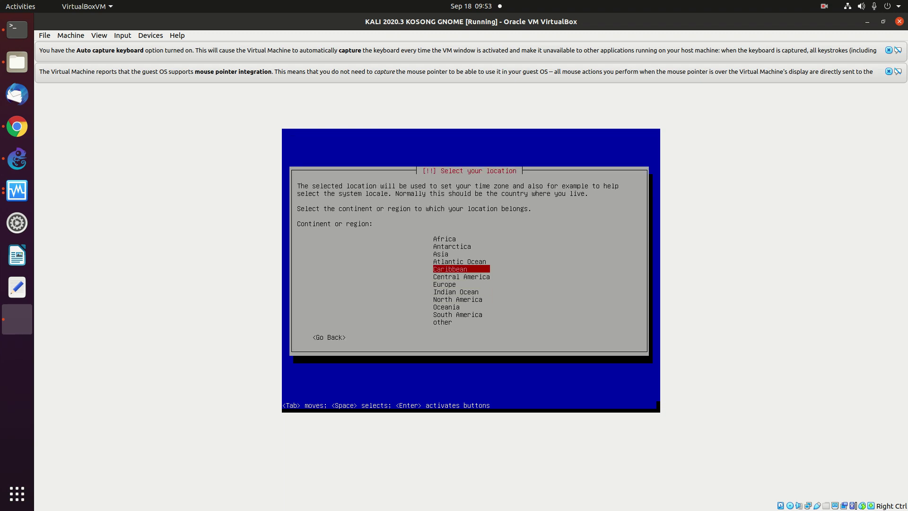
key("Return")
key("Down")
key("Down")
key("Down")
key("Down")
key("Down")
key("Down")
key("Down")
key("Down")
key("Down")
key("Down")
key("Down")
key("Down")
key("Down")
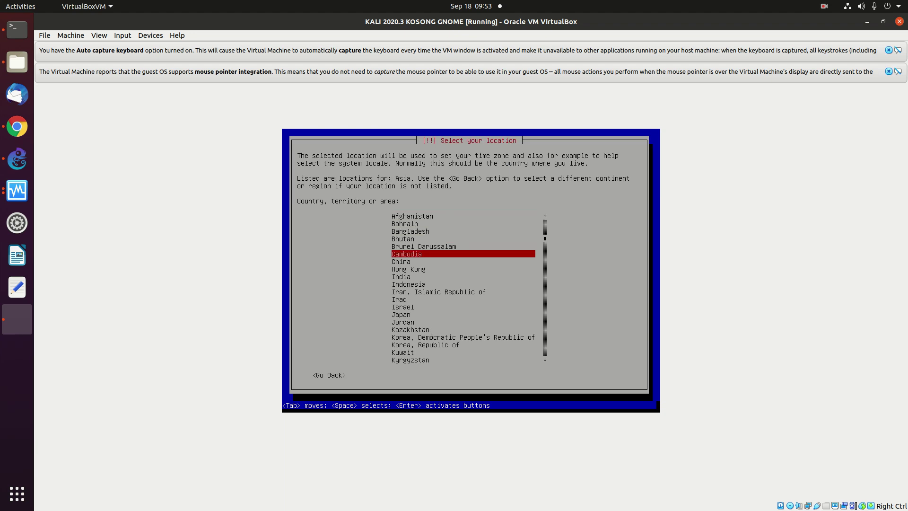
key("Up")
key("Up")
key("Up")
key("Up")
key("Return")
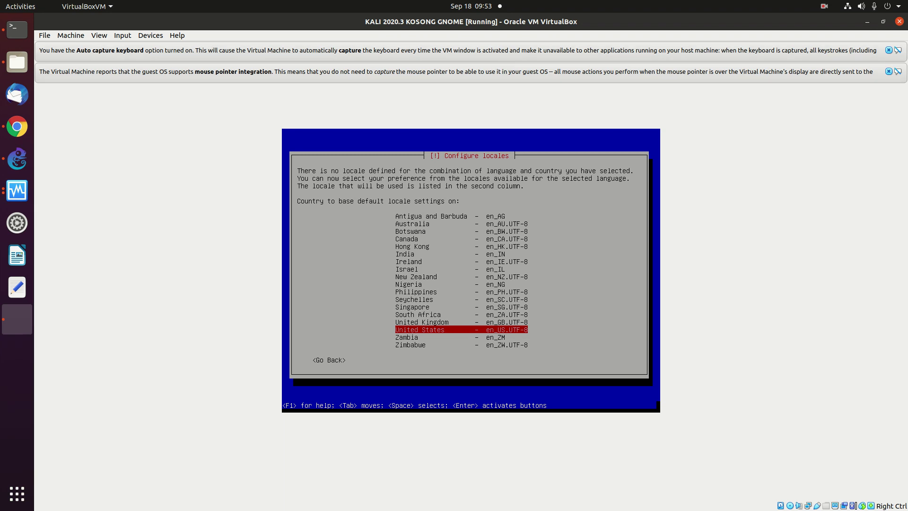
key("Return")
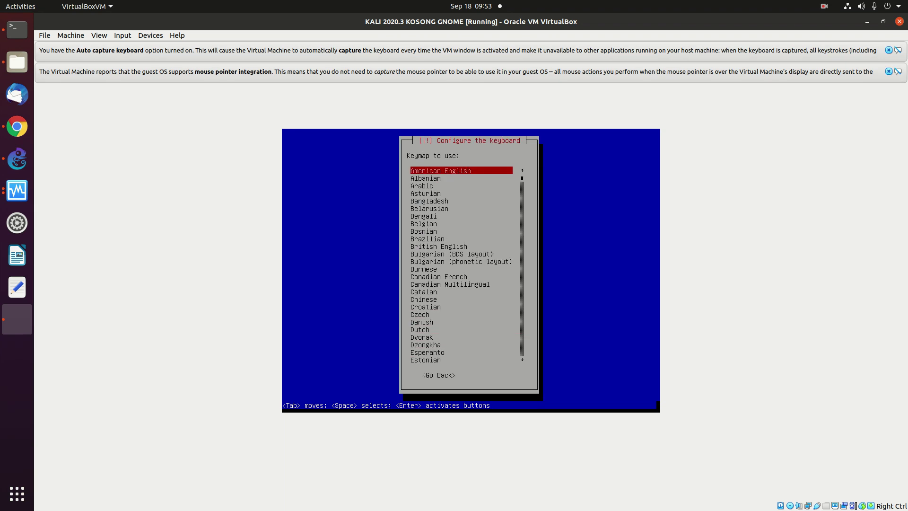
key("Return")
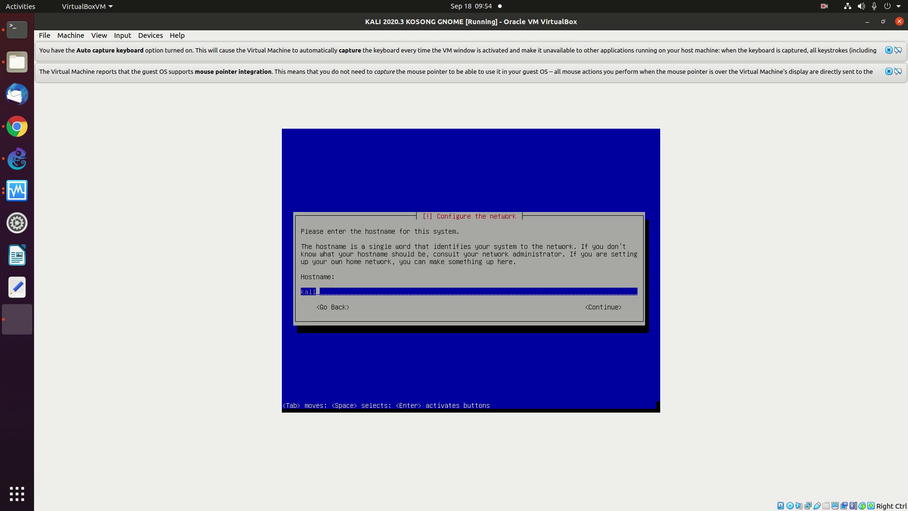
Keep the default hostname kali and leave the domain name blank.
key("Tab")
key("Return")
key("Tab")
key("Return")
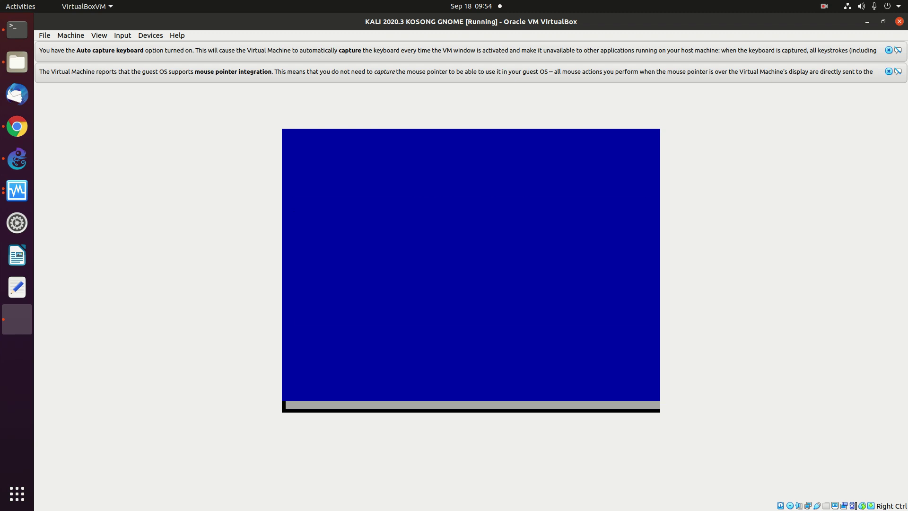
Enter the user's full name and accept the suggested username.
type("onno")
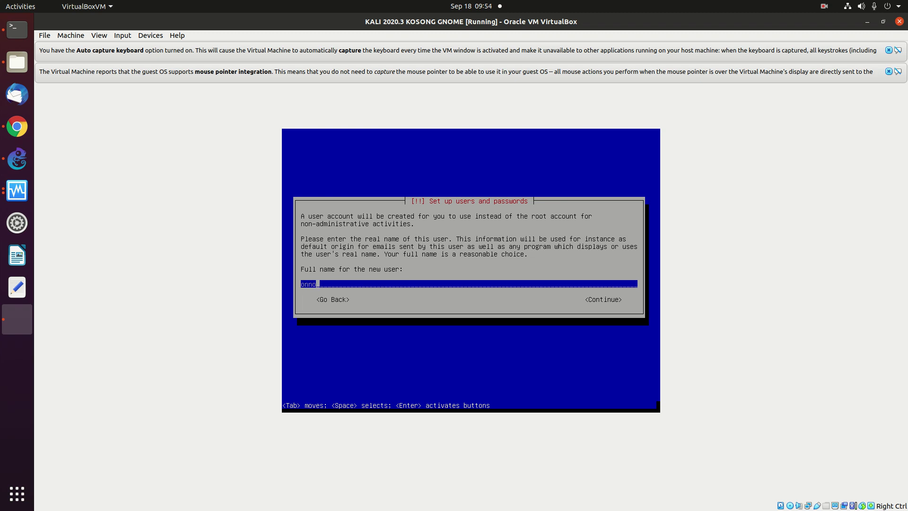
key("Tab")
key("Return")
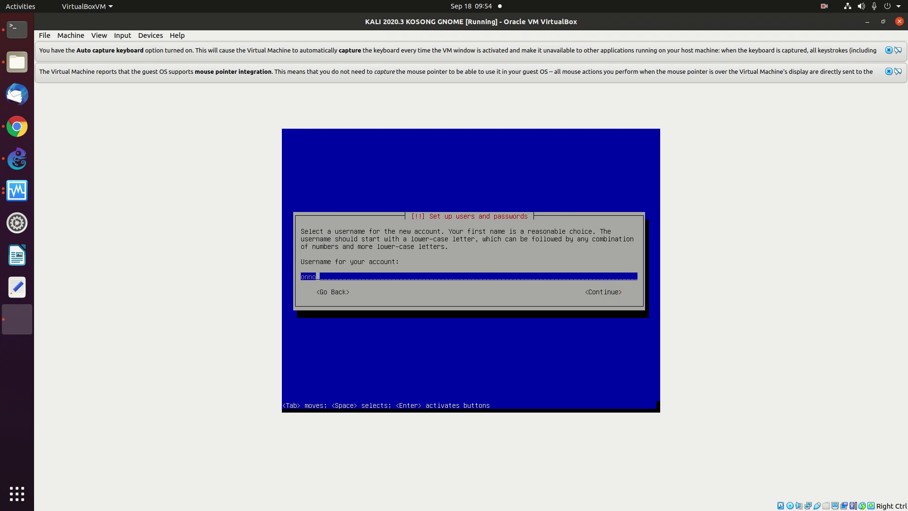
key("Tab")
key("Return")
Set and confirm the user password, then accept the Western time zone.
type("******")
key("Tab")
key("space")
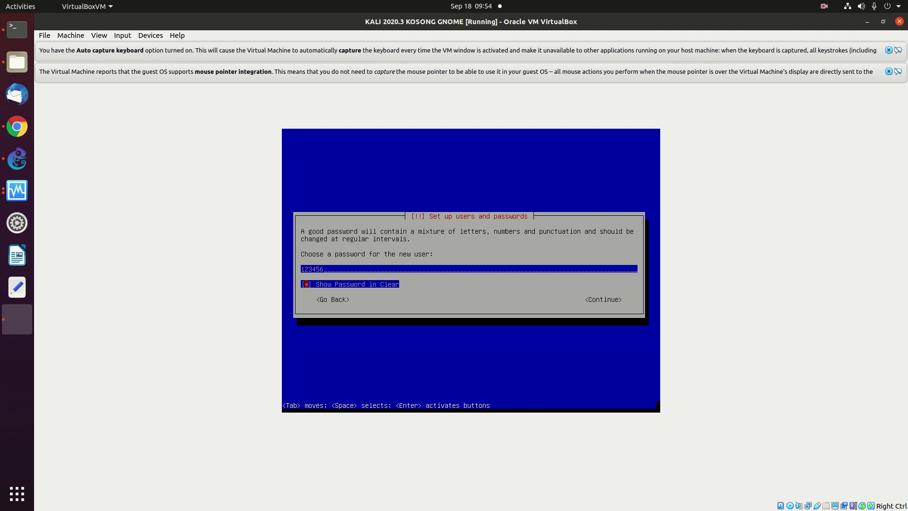
key("Tab")
key("Return")
type("123456")
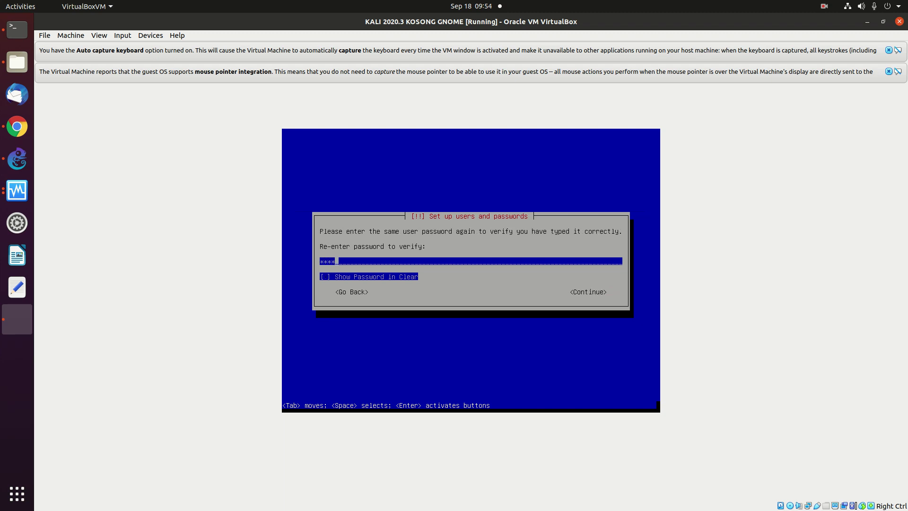
key("Tab")
key("space")
key("Tab")
key("Return")
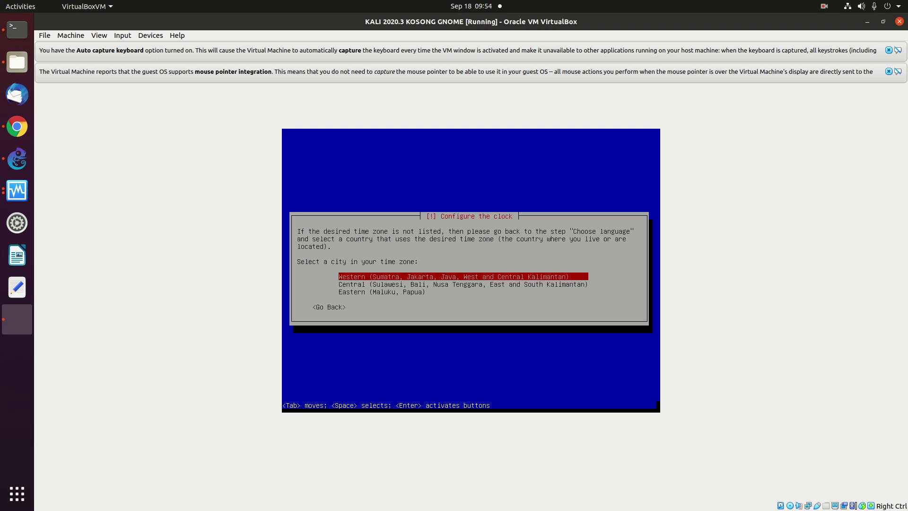
key("Return")
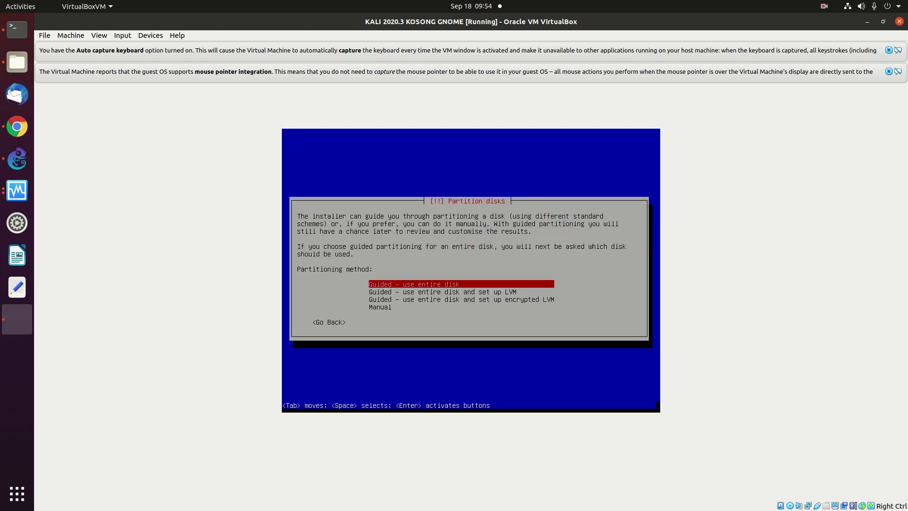
Review the partitioning methods and choose 'Guided - use entire disk'.
key("Down")
key("Down")
key("Up")
key("Down")
key("Up")
key("Down")
key("Up")
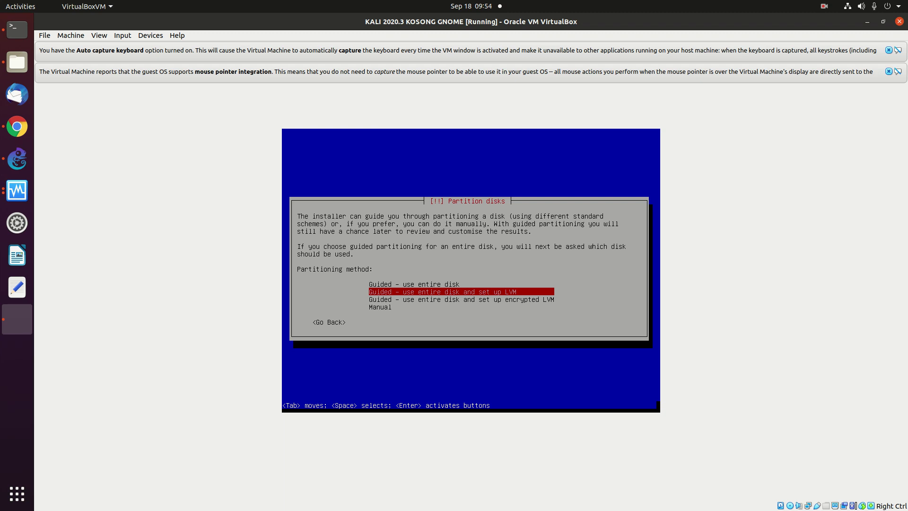
key("Up")
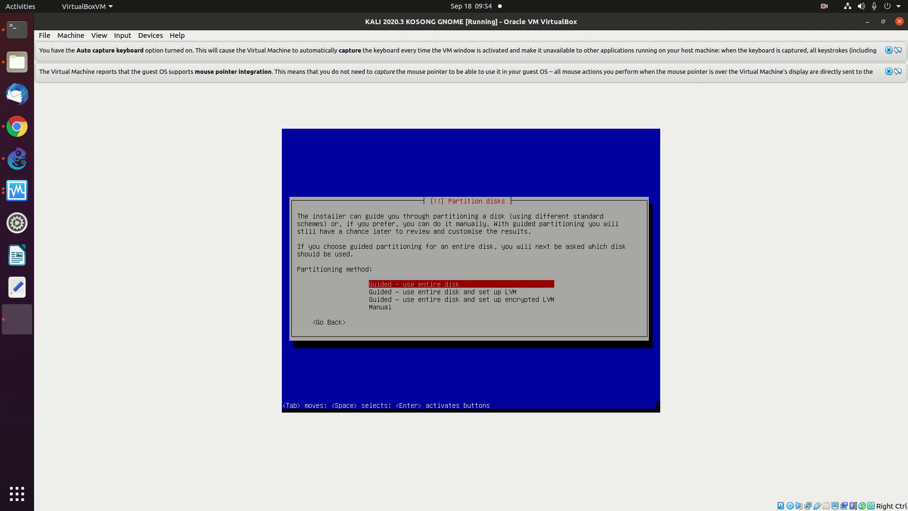
key("Down")
key("Down")
key("Down")
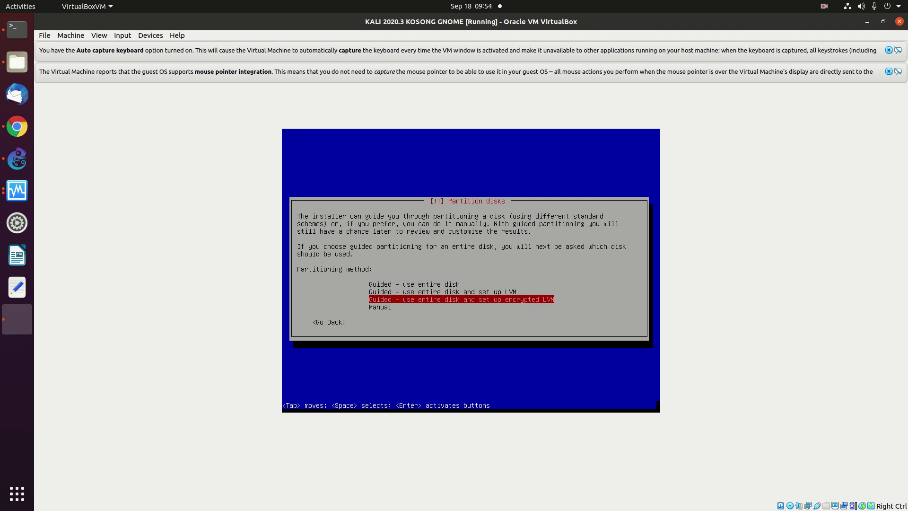
key("Up")
key("Up")
key("Up")
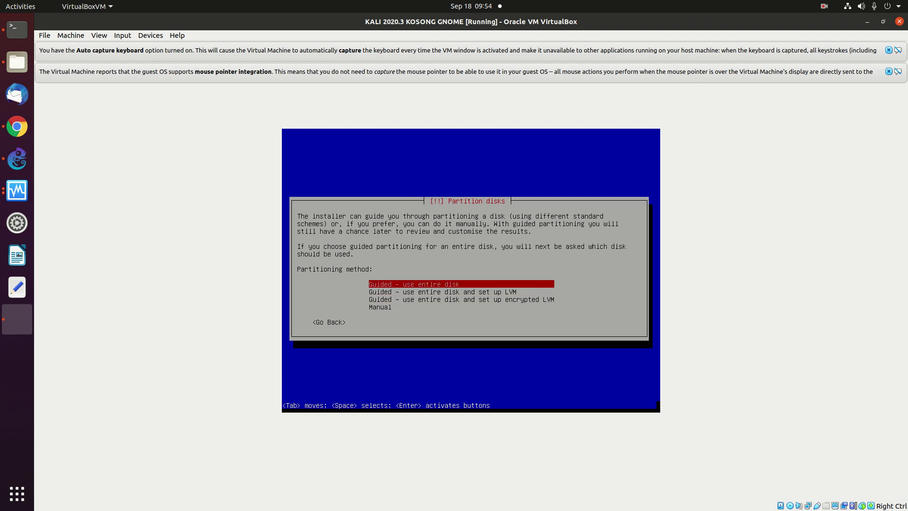
key("Return")
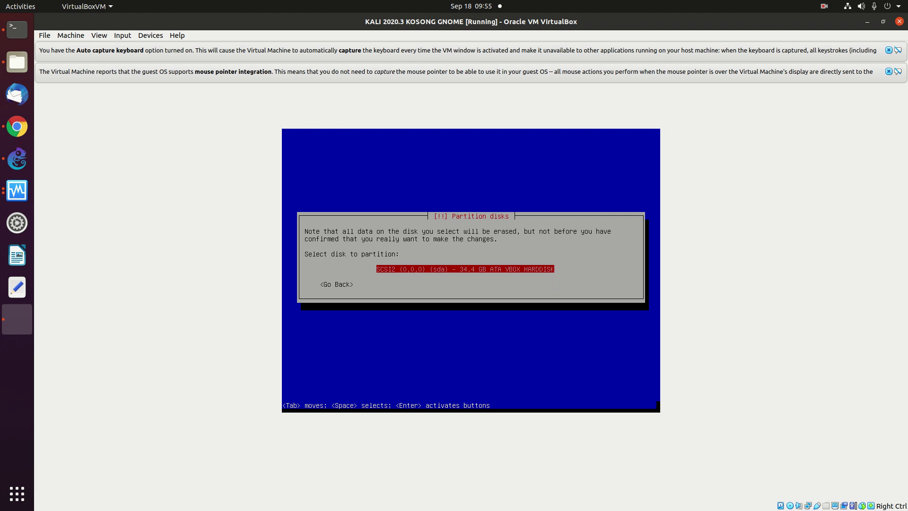
Select the 34.4 GB disk, keep all files in one partition, and finish partitioning.
key("Return")
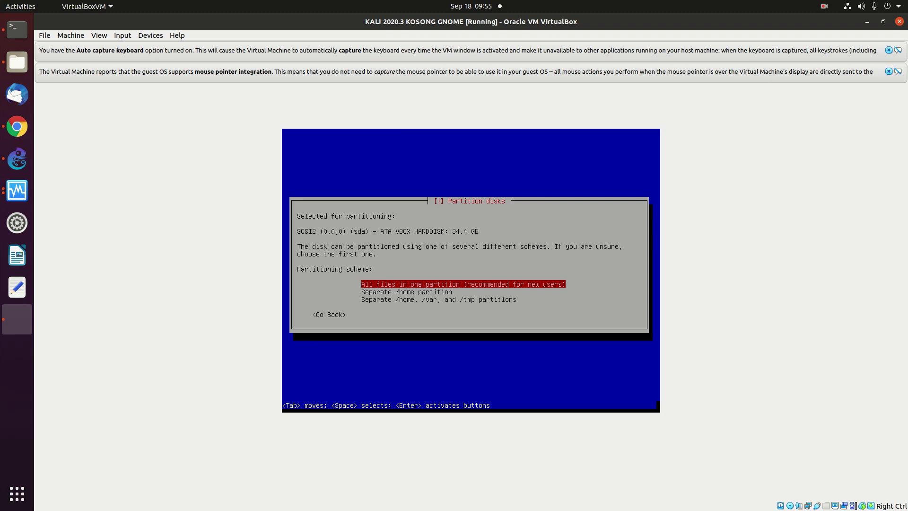
key("Return")
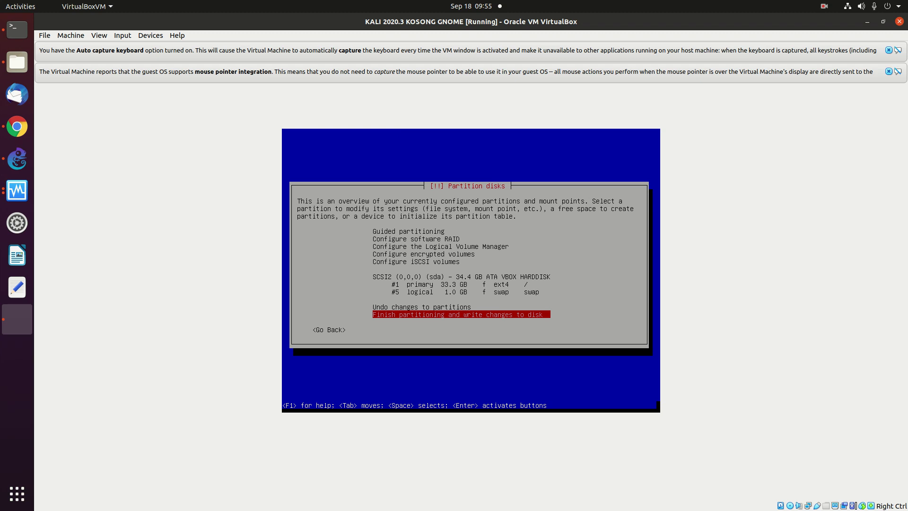
key("Return")
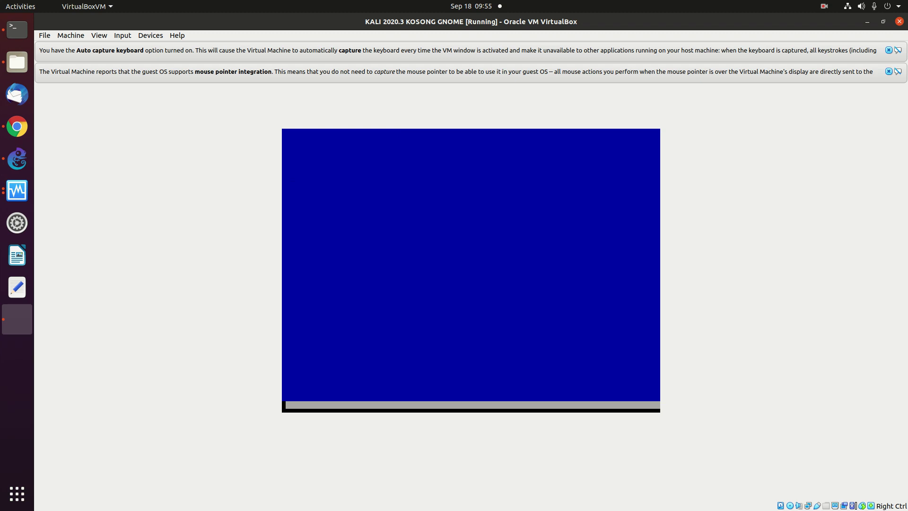
Confirm writing the partition changes and dismiss the keyboard and mouse notification banners.
key("Tab")
key("Return")
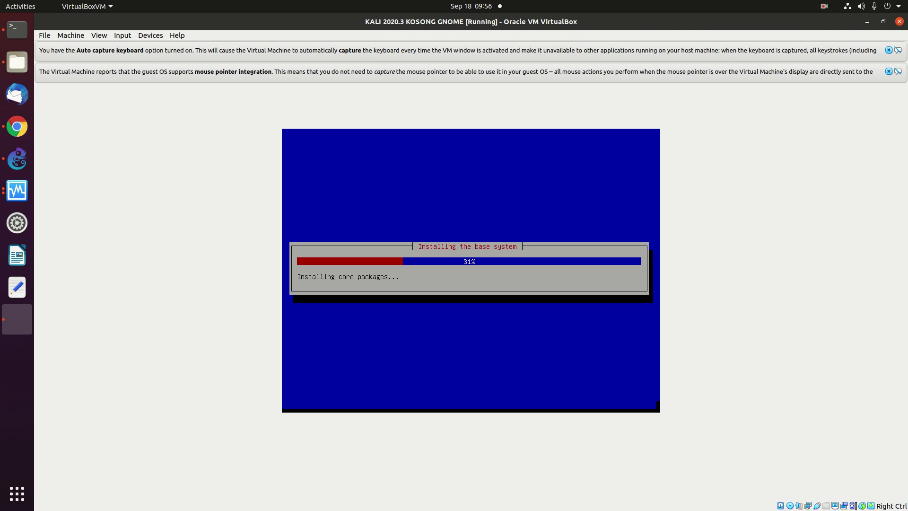
left_click(889, 50)
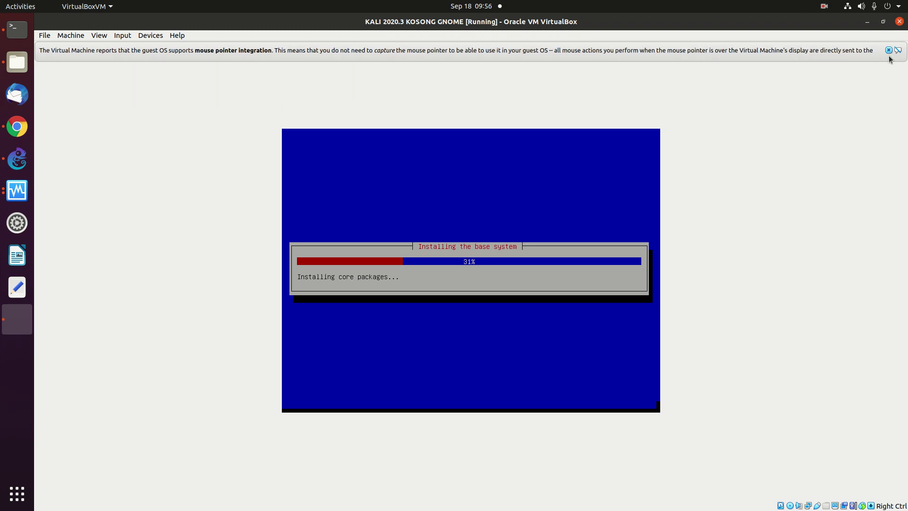
left_click(889, 50)
left_click(824, 6)
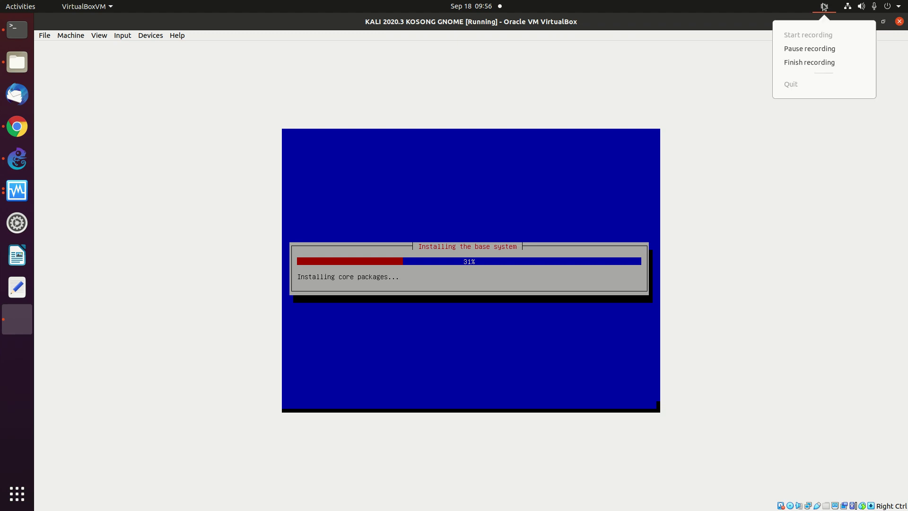
left_click(810, 48)
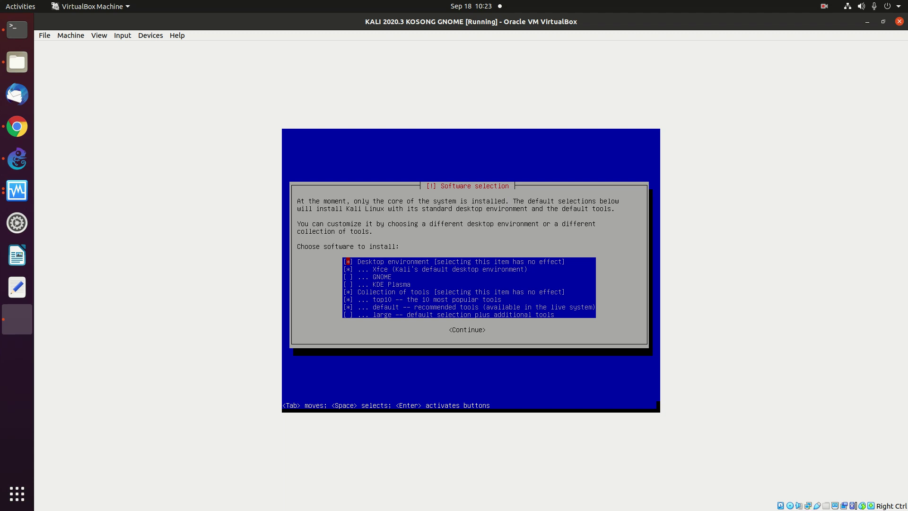
Uncheck Xfce in Software selection and start installing the selected software.
key("Down")
key("Down")
key("Down")
key("Up")
key("Up")
key("Down")
key("Down")
key("Down")
key("Down")
key("Down")
key("Down")
key("Tab")
key("Return")
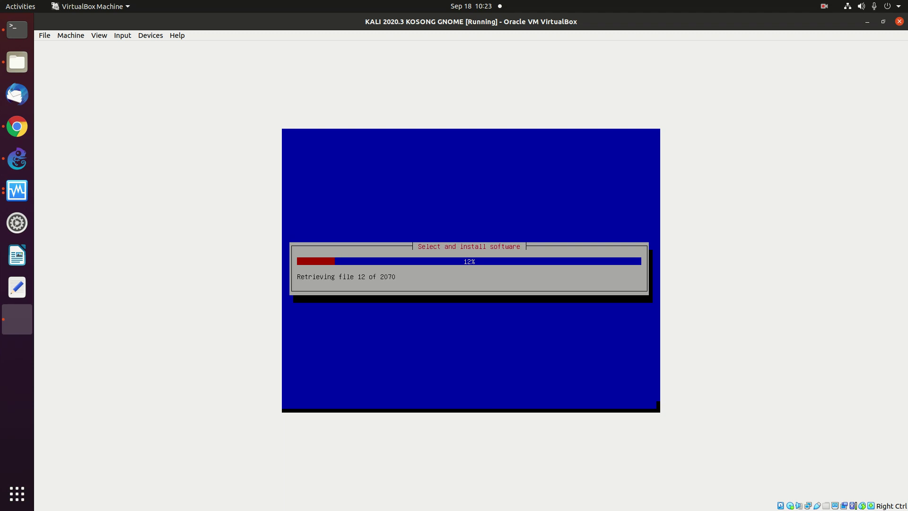
left_click(823, 6)
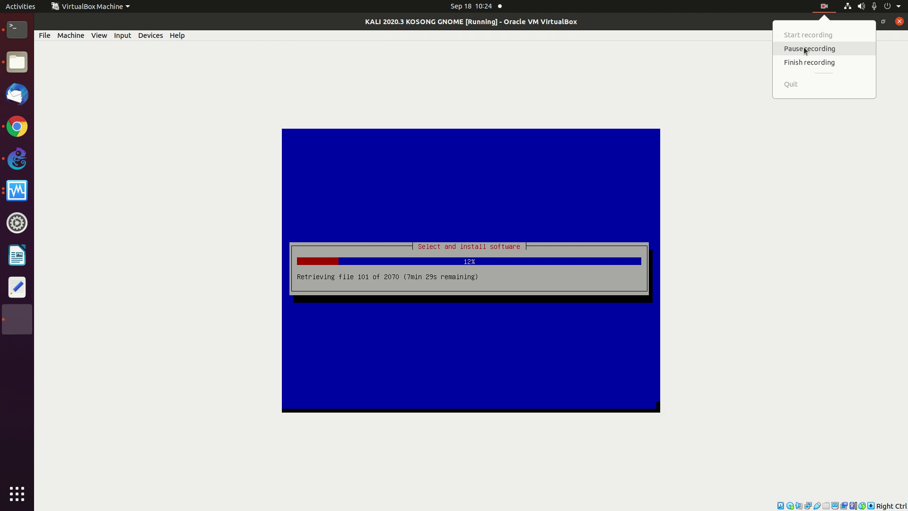
left_click(804, 48)
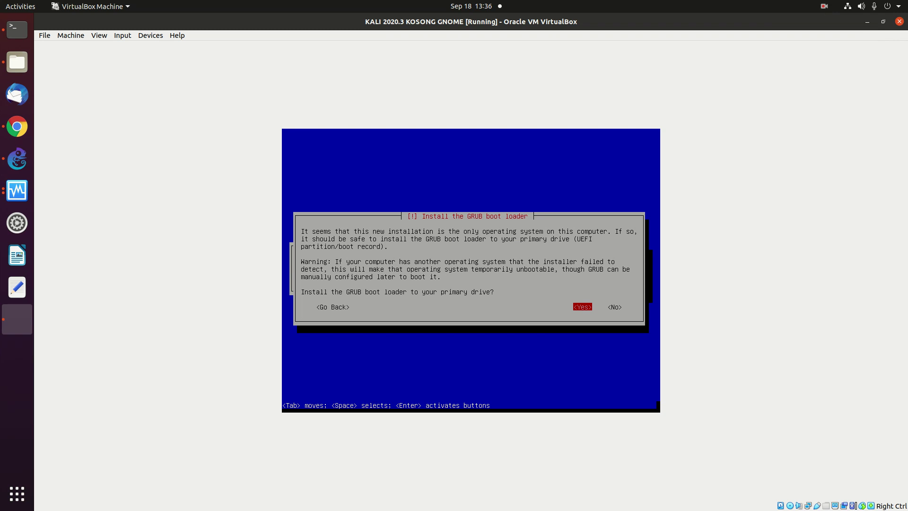
Agree to install GRUB and place the boot loader on /dev/sda.
key("Return")
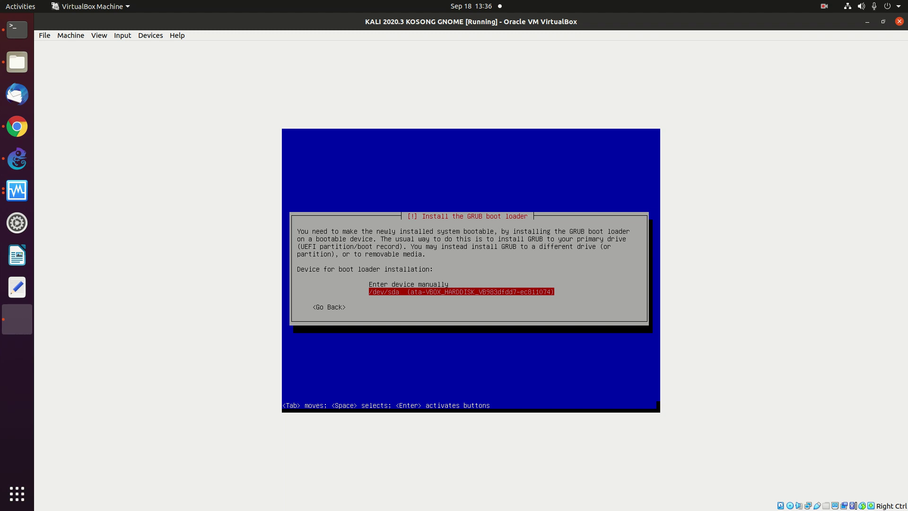
key("Return")
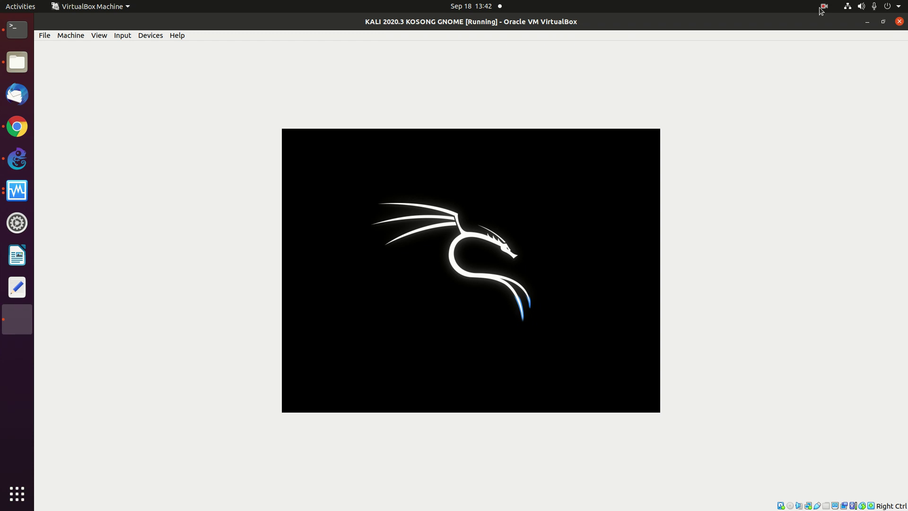
Use the VirtualBox window's top menu while Kali boots to the GNOME desktop.
left_click(822, 7)
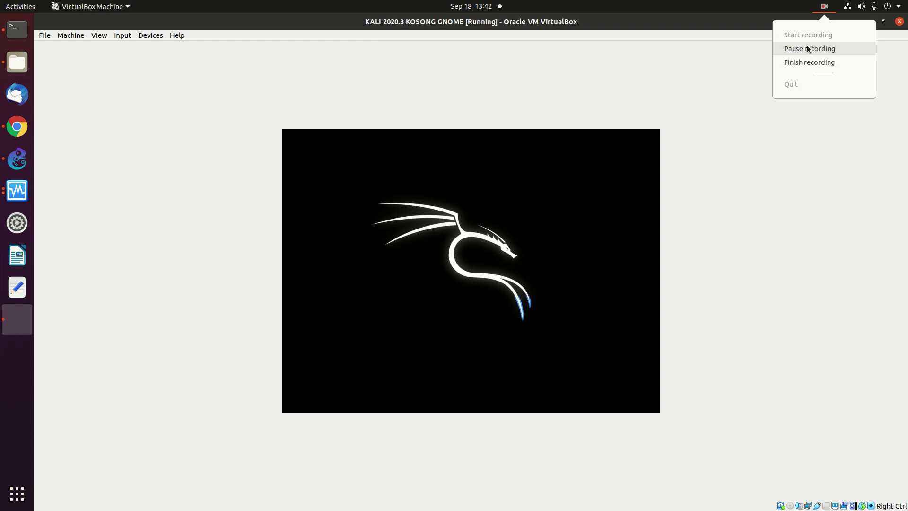
left_click(807, 46)
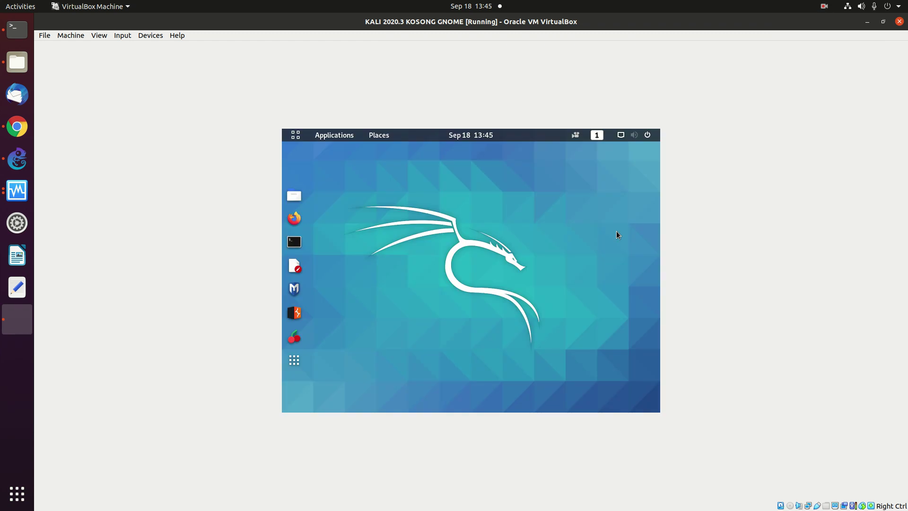